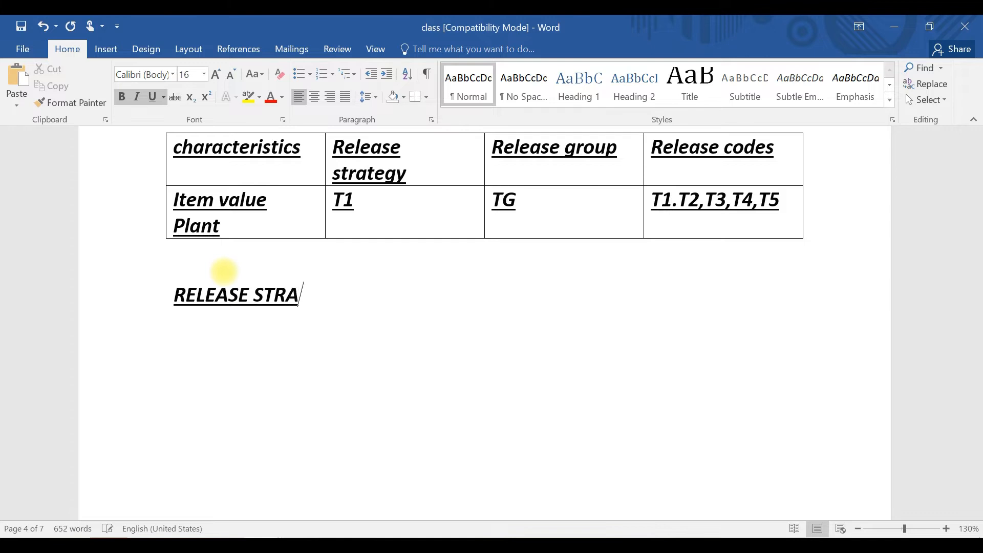
Step: Complete the heading below the table to read "RELEASE STRATEGY FOR PR AT HEADER LEVEL"
type("FOR PR")
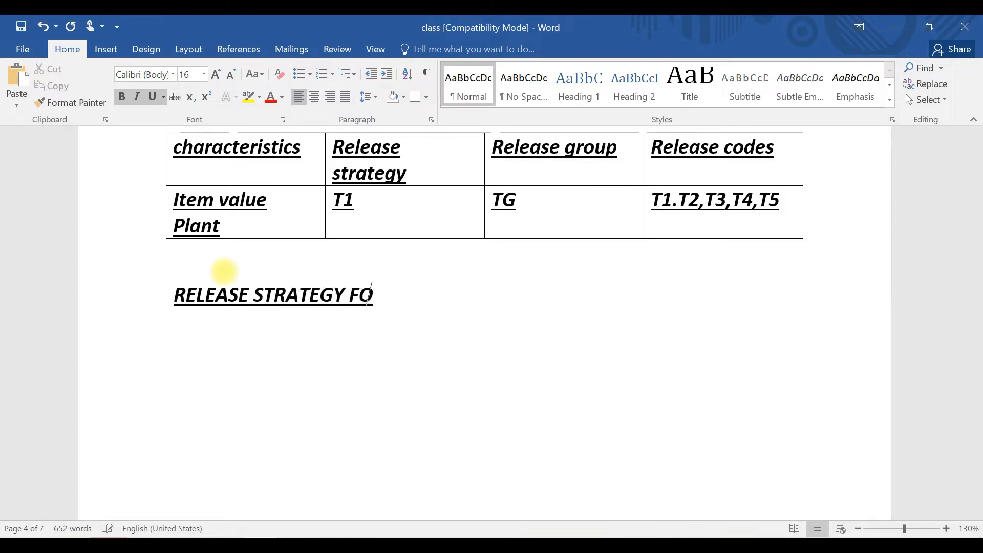
type(" AT ")
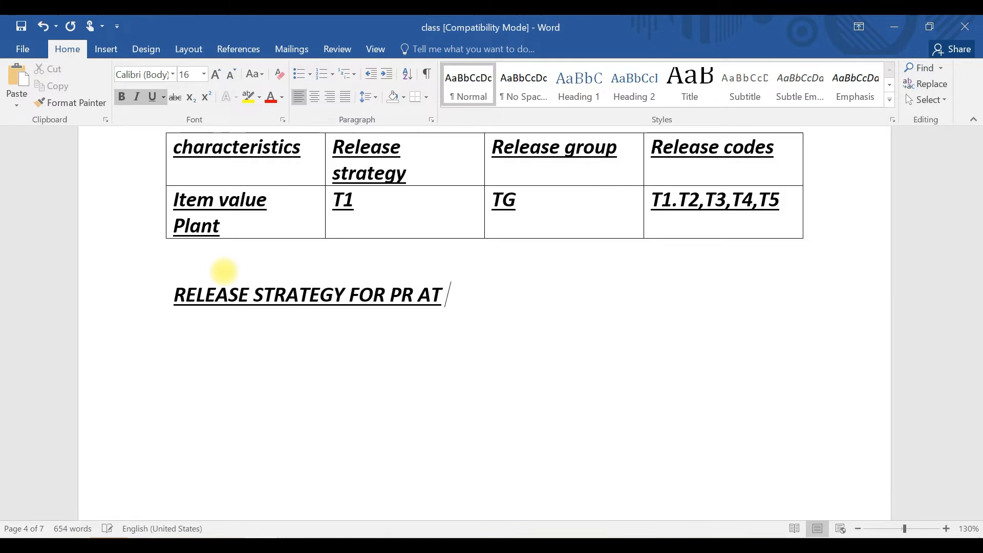
type("HEADER LEVEL")
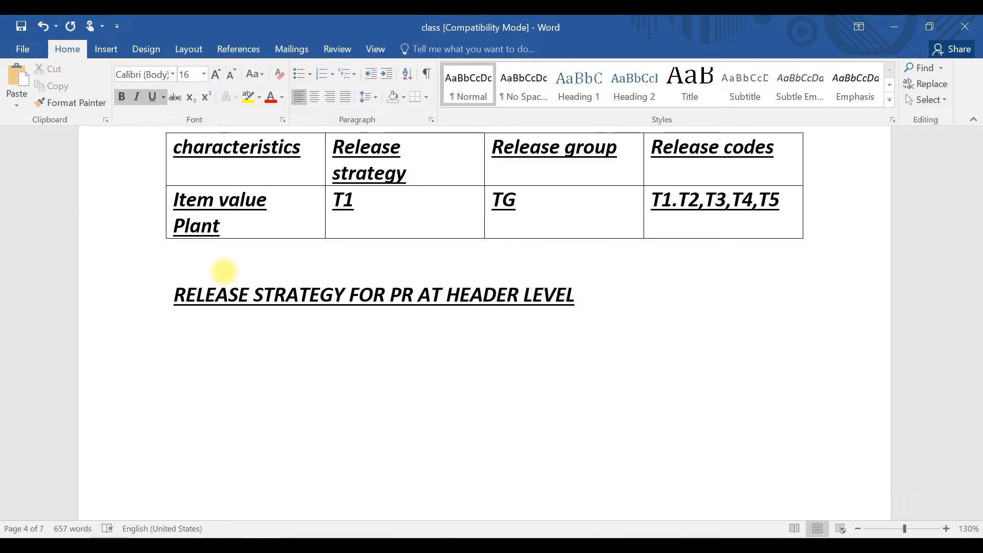
Step: Add the line "DOCUMENT LEVEL –RELEASE PROCEDURE ACTIVE" beneath the release strategy heading
key("Return")
type("DOCUMENT")
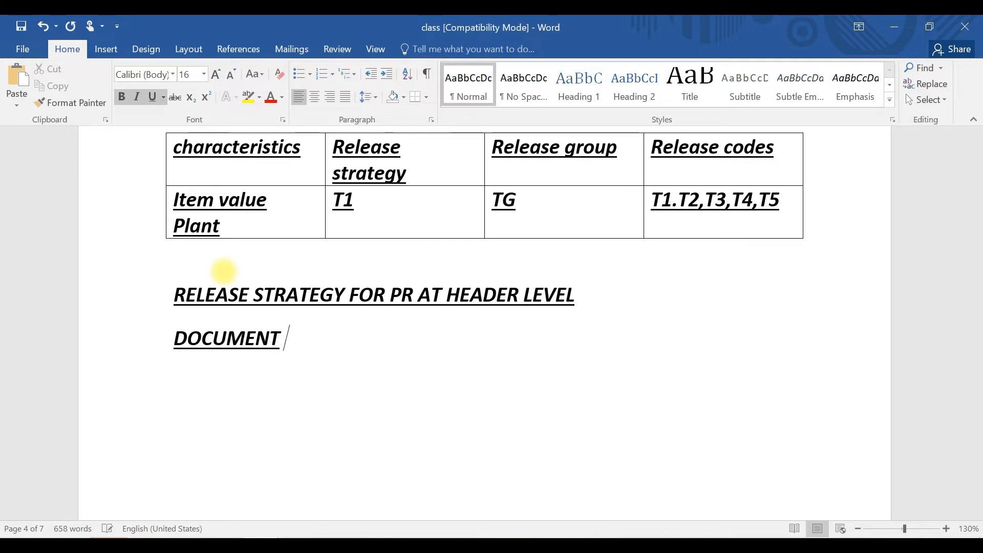
type(" LEVEL")
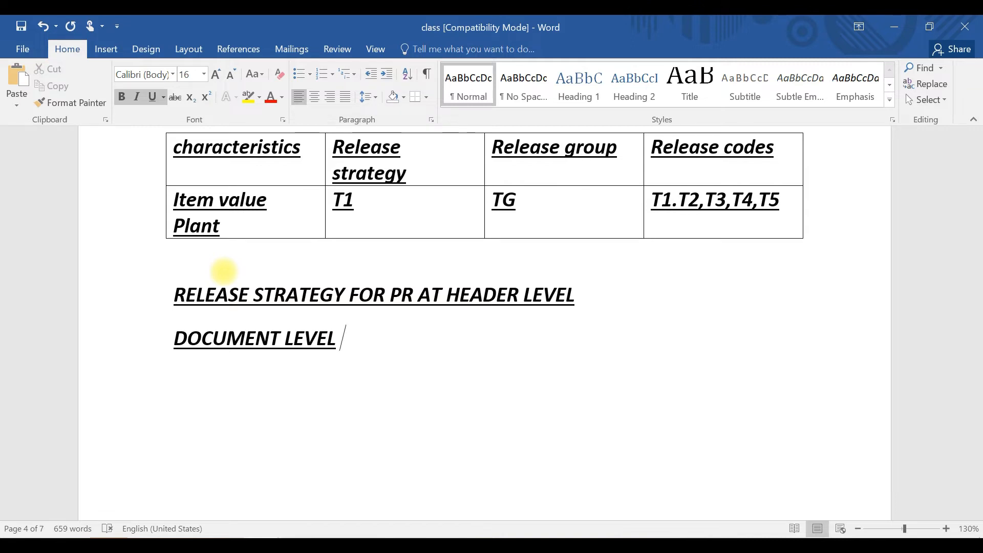
type("-RELE")
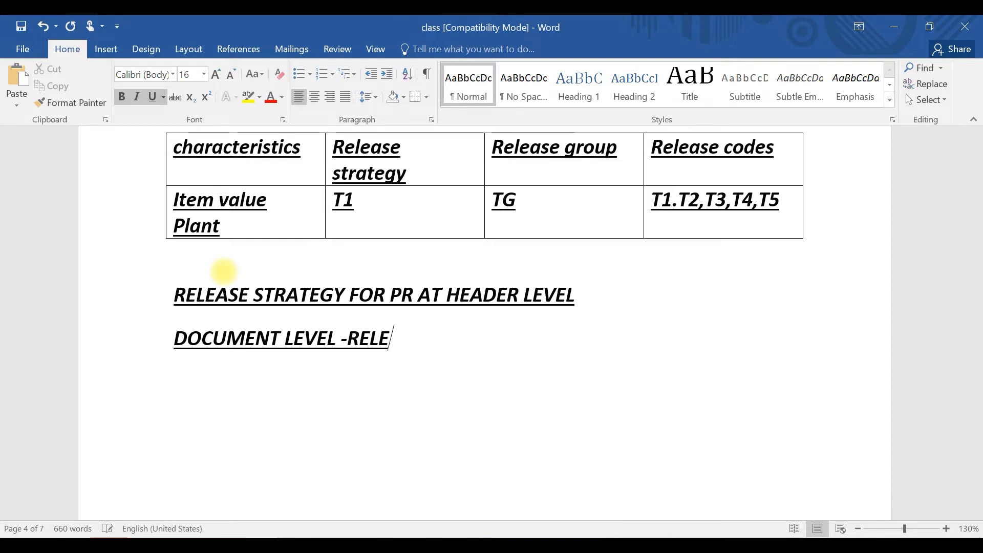
type("ASE PR")
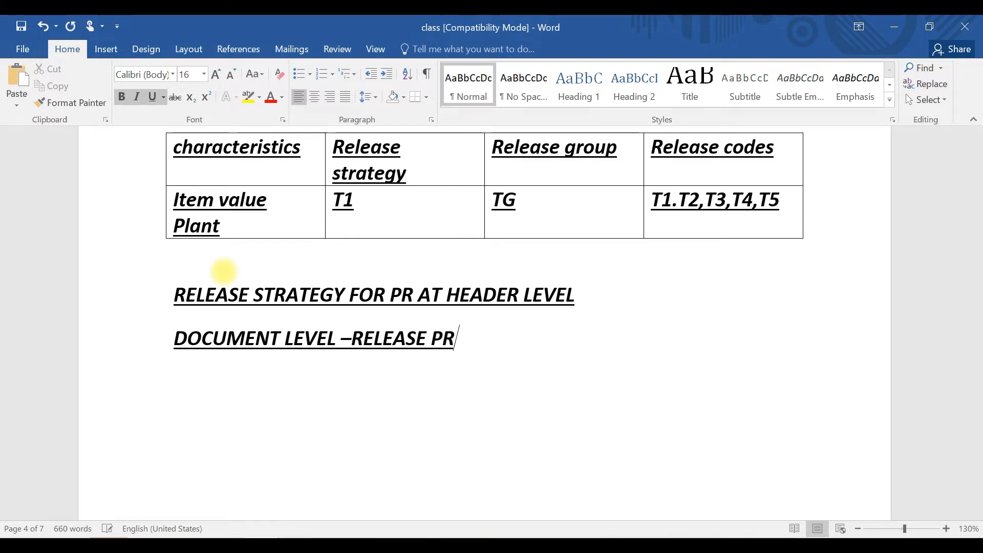
type("OCEDURE ")
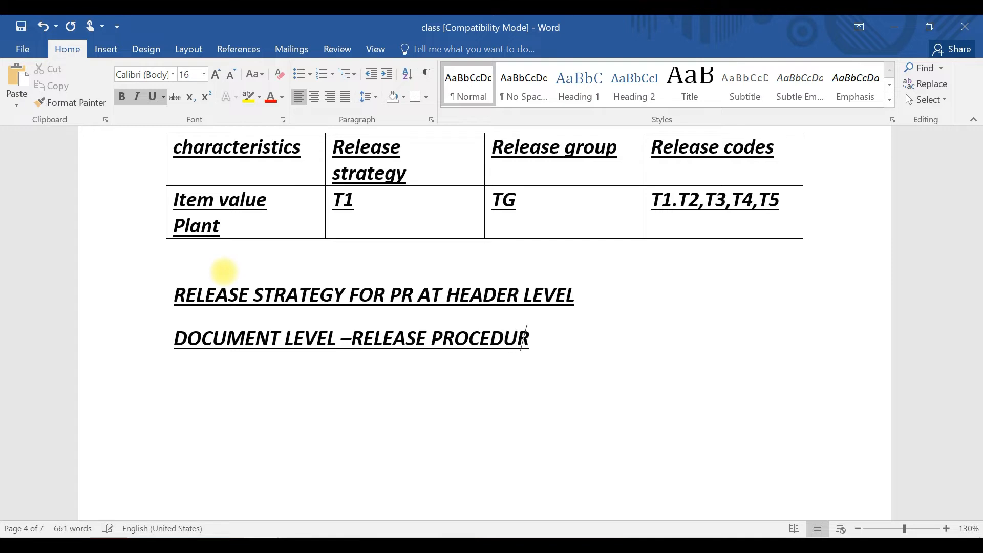
type("ACTIVE")
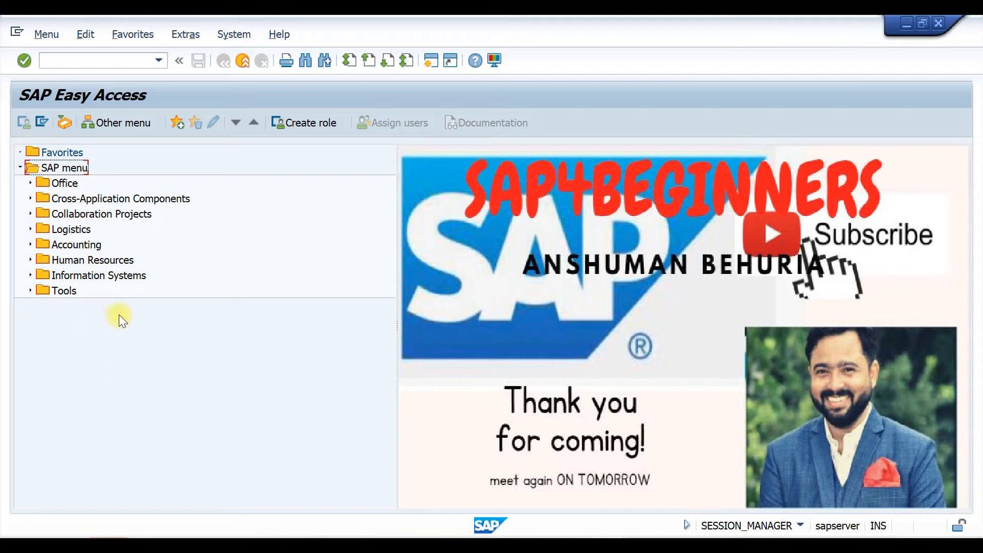
Step: Switch to SAP and display the SAP Customizing Implementation Guide through transaction SPRO
left_click(92, 61)
type("SPRO")
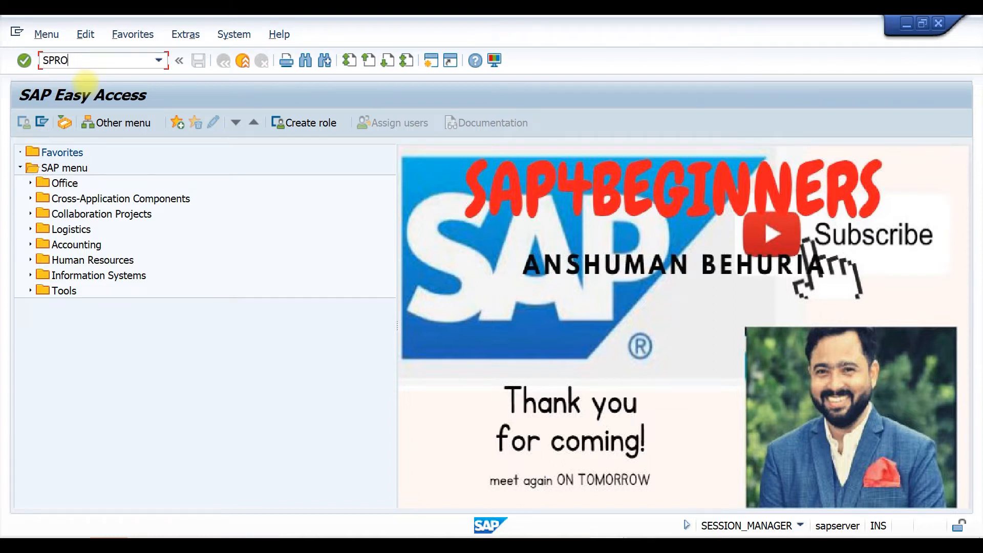
key("Return")
left_click(75, 123)
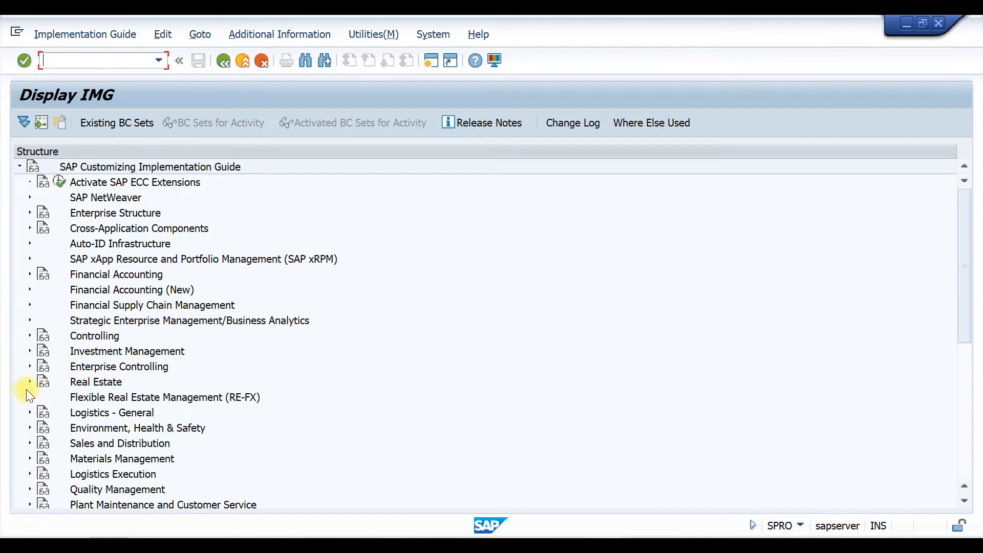
Step: Open the Define Document Types activity for Purchase Requisition within Materials Management Purchasing
left_click(29, 458)
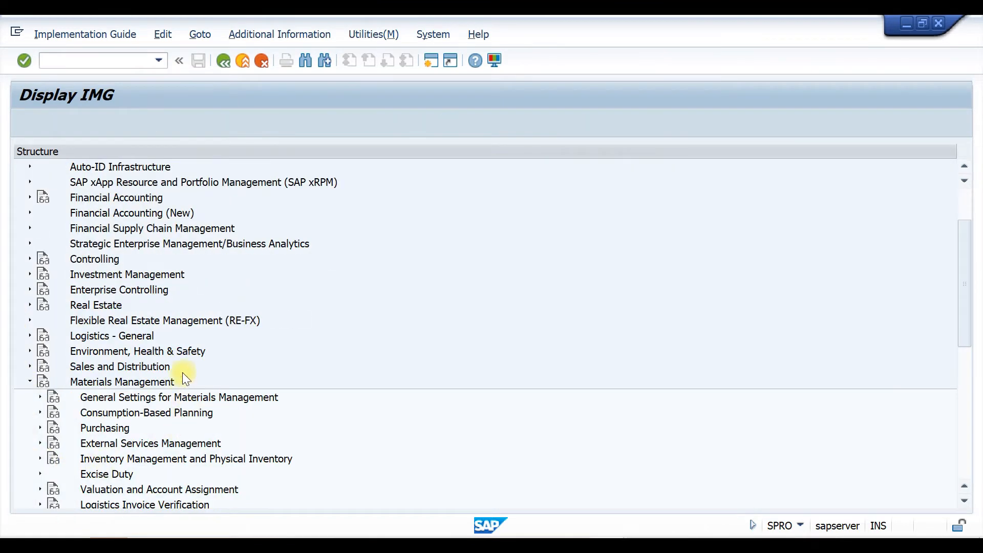
left_click(41, 427)
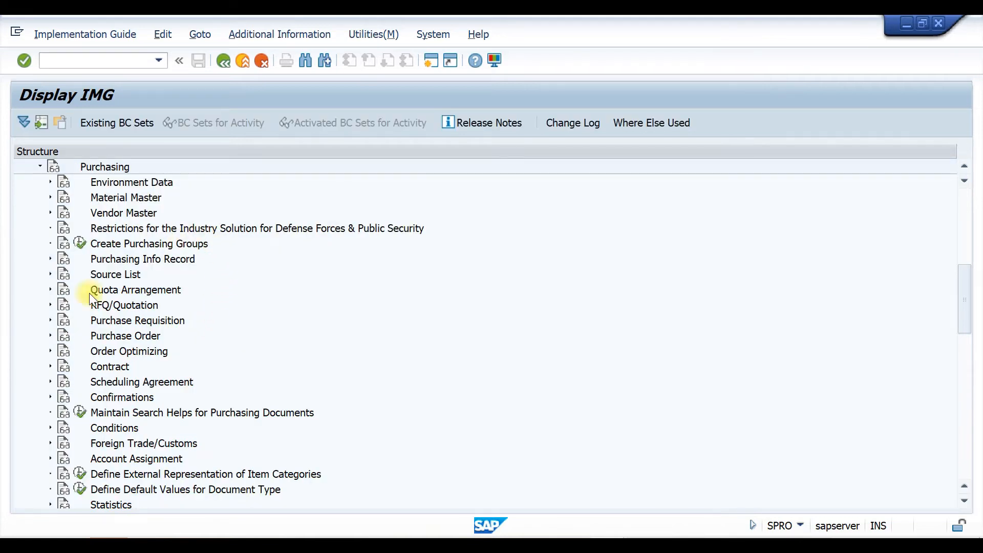
left_click(50, 321)
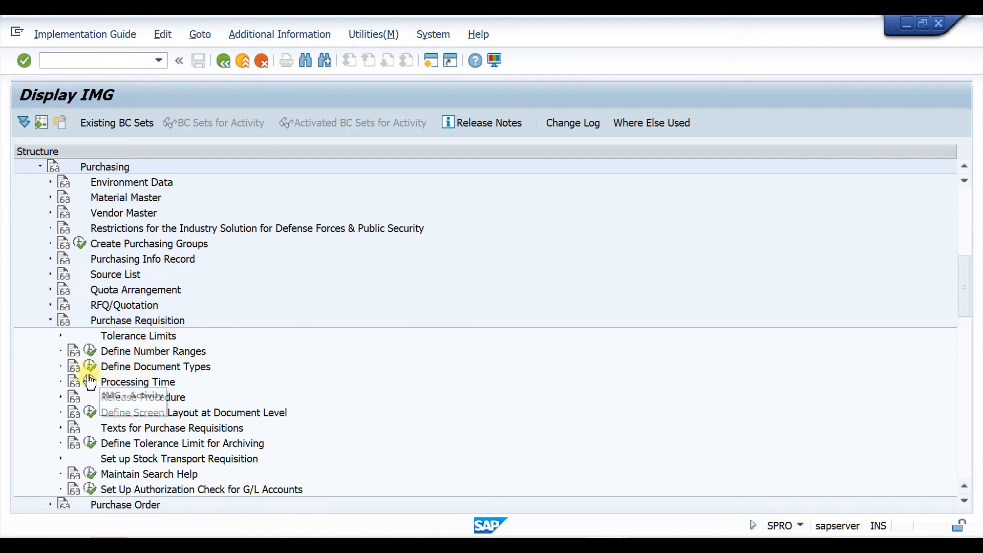
left_click(90, 366)
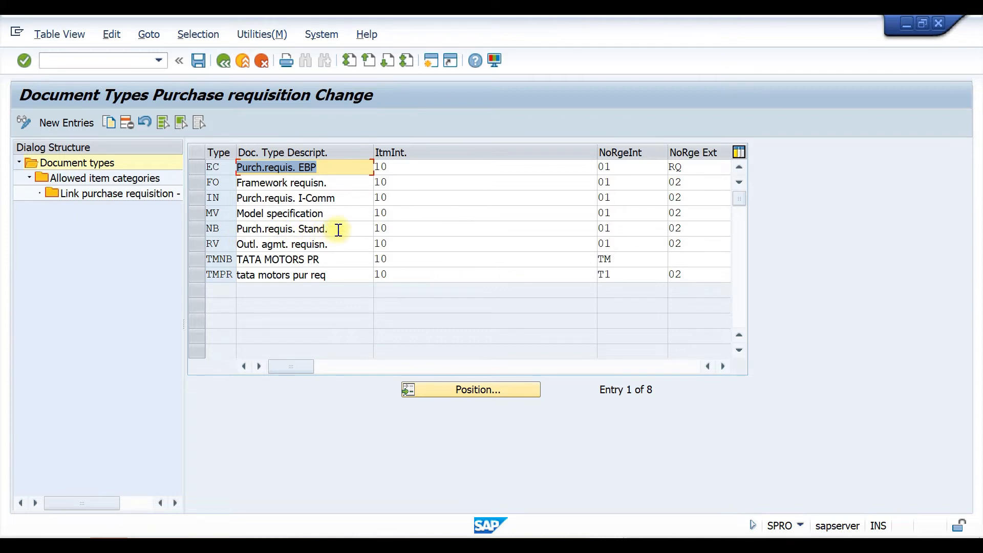
Step: Enable overall release for purchase requisition document types NB, TMNB and TMPR, save the change, and return to the implementation guide
left_click_drag(335, 229, 237, 229)
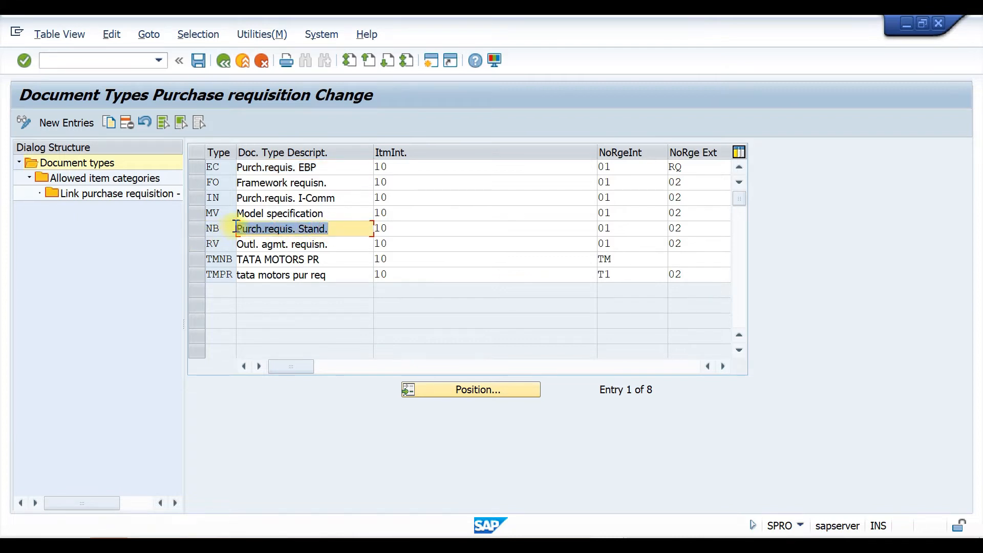
left_click(723, 366)
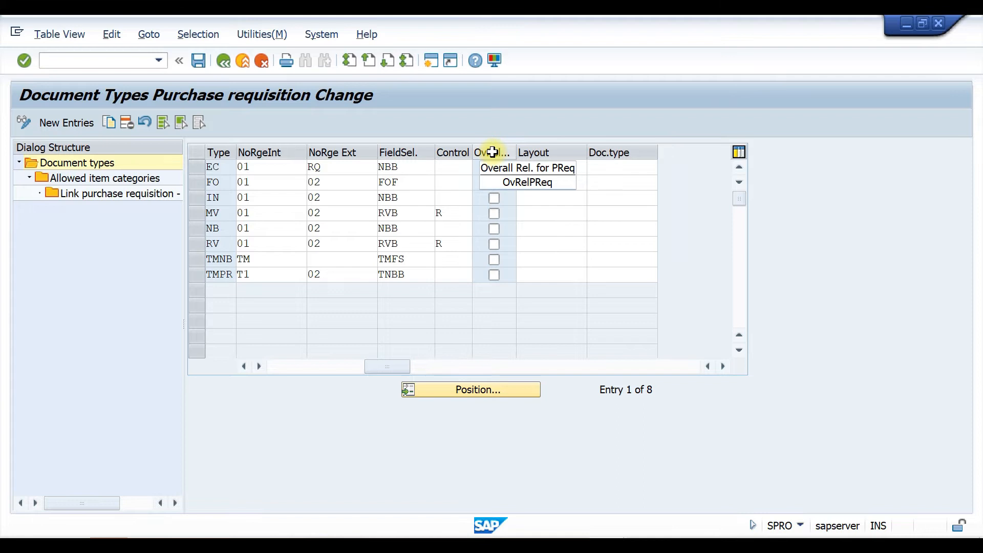
left_click(492, 229)
left_click(494, 275)
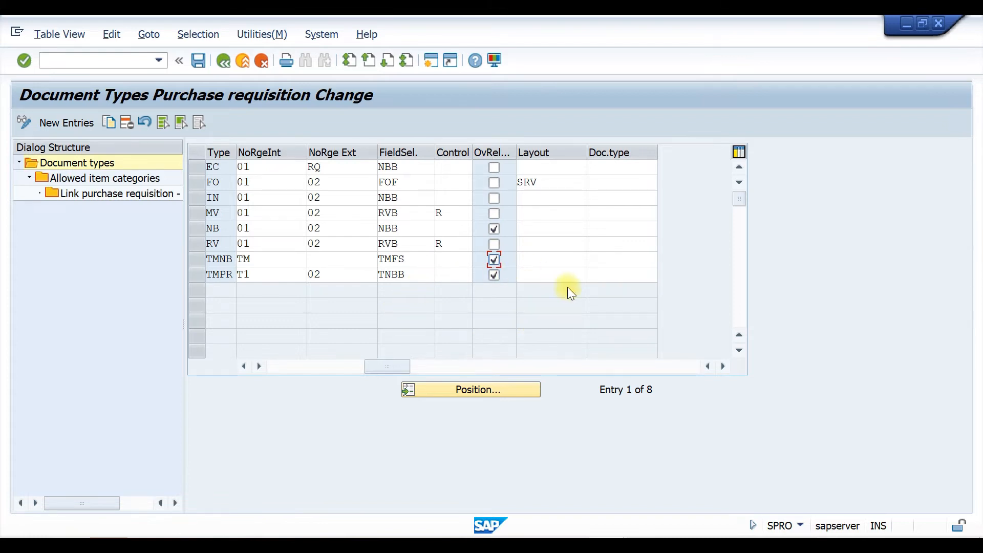
left_click(224, 61)
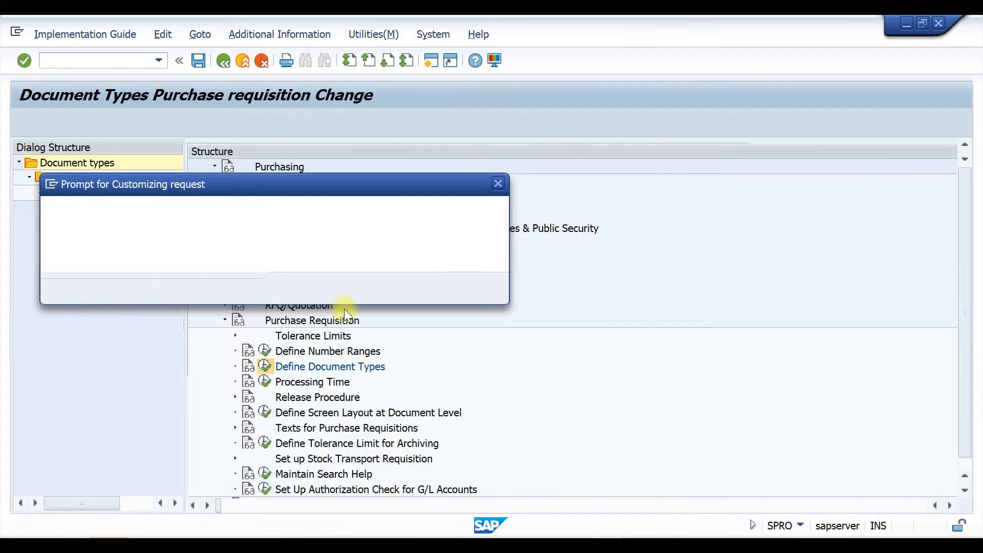
left_click(300, 288)
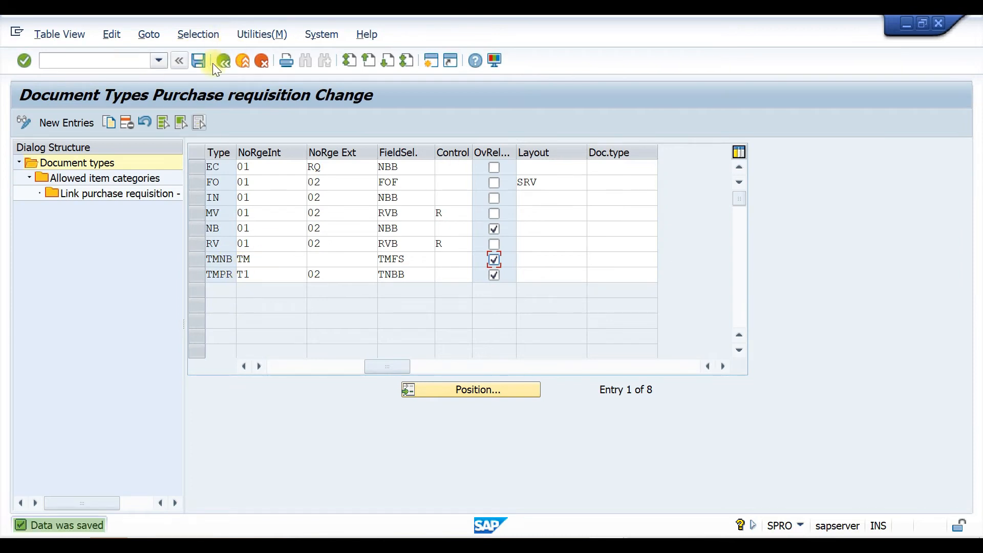
left_click(221, 63)
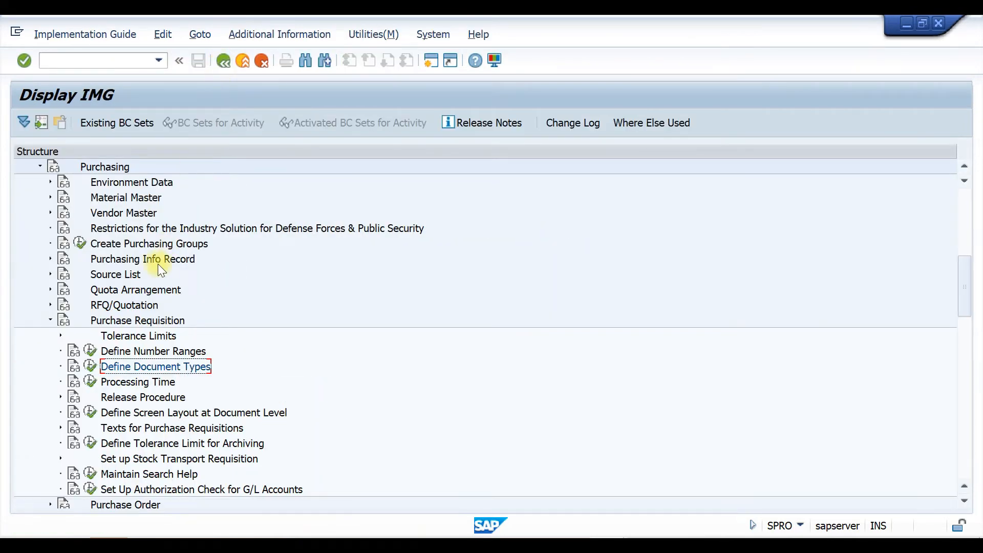
Step: Open the Edit Characteristics activity under the purchase requisition's Release Procedure with Classification
scroll(185, 351, "down", 1)
scroll(185, 351, "down", 1)
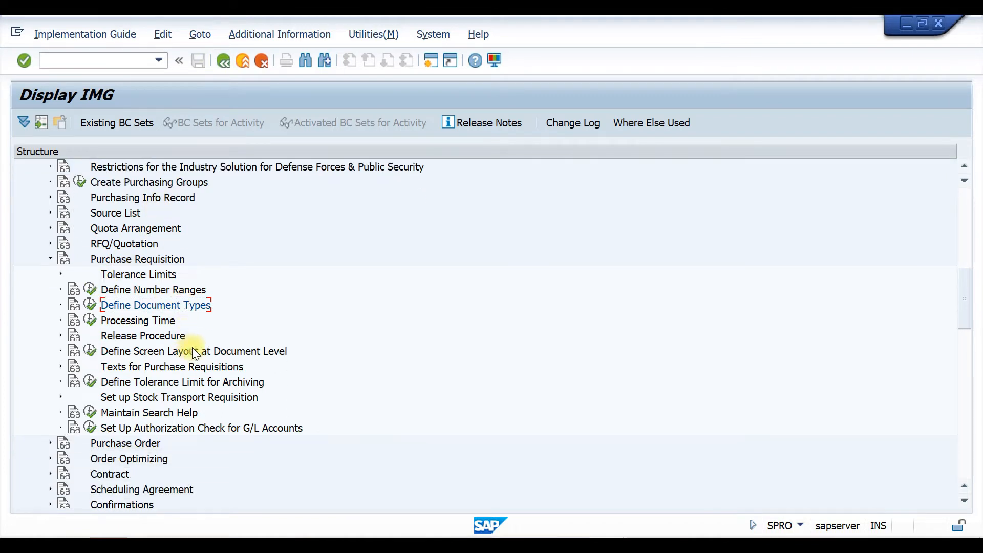
left_click(61, 335)
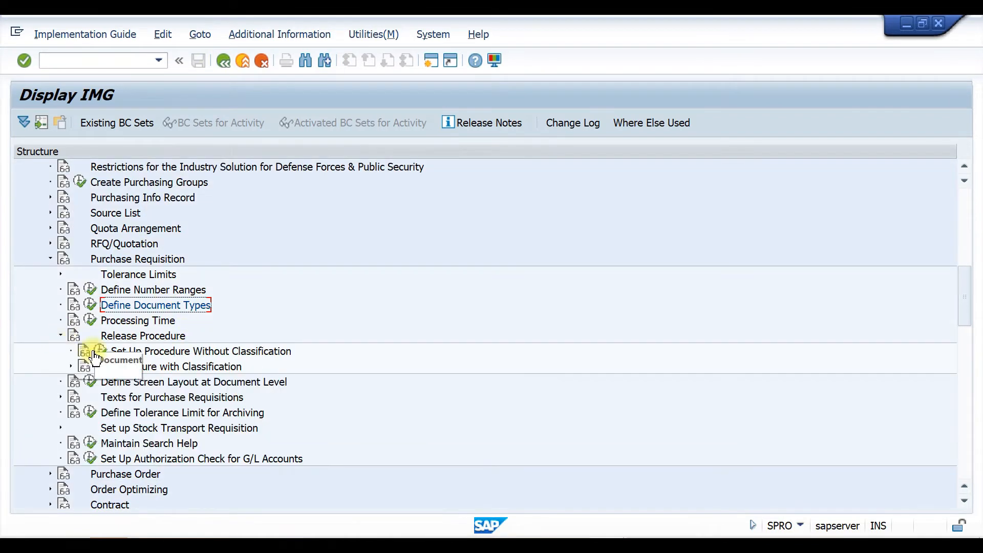
left_click(70, 367)
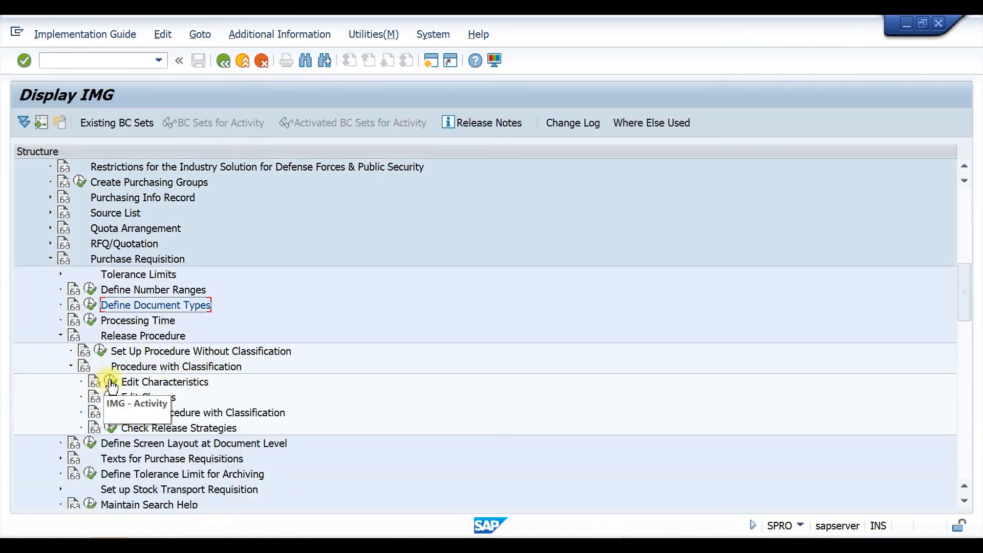
left_click(110, 382)
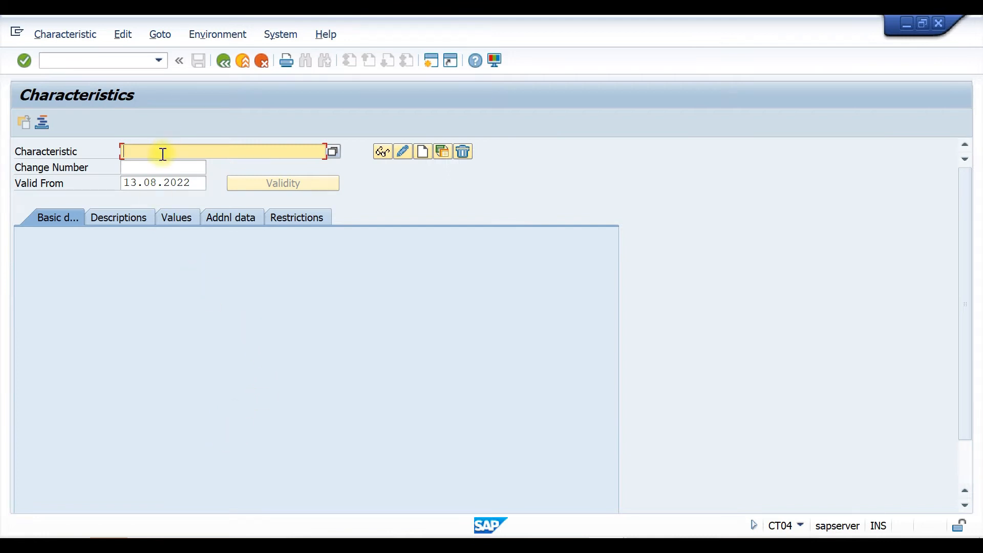
Step: Start creating a new characteristic named RELEASE PROCEDURE HEADER
mouse_move(147, 545)
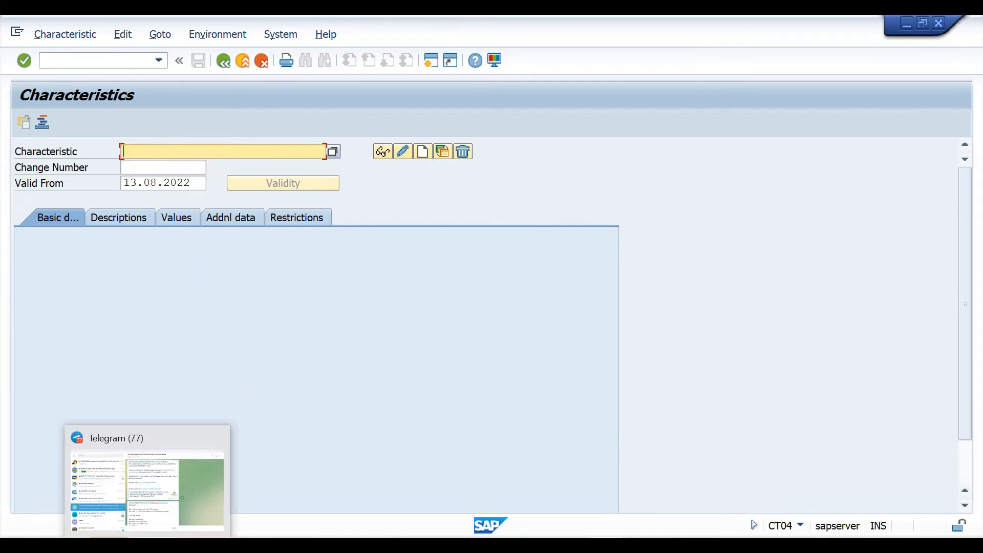
type("RELEASE")
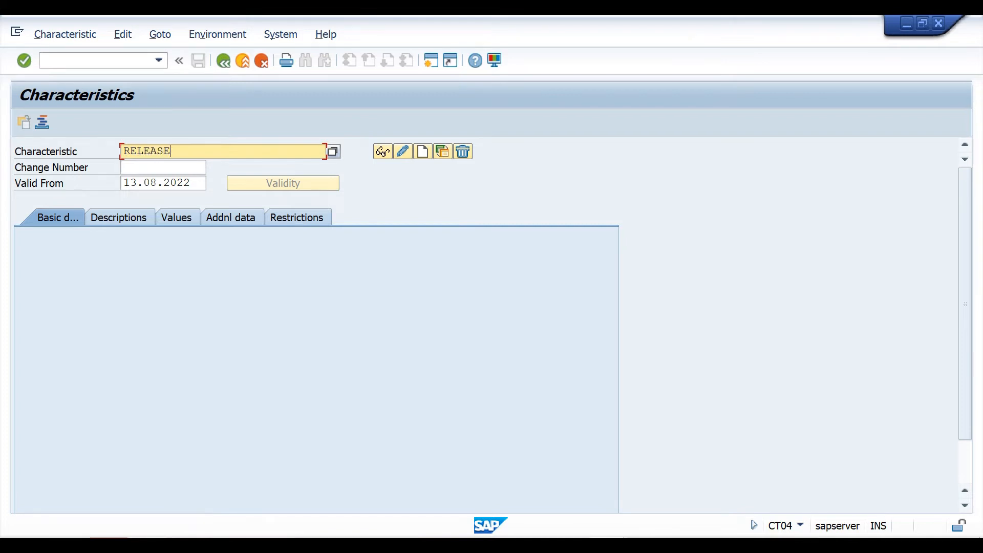
type(" PROCEDURE HEADER")
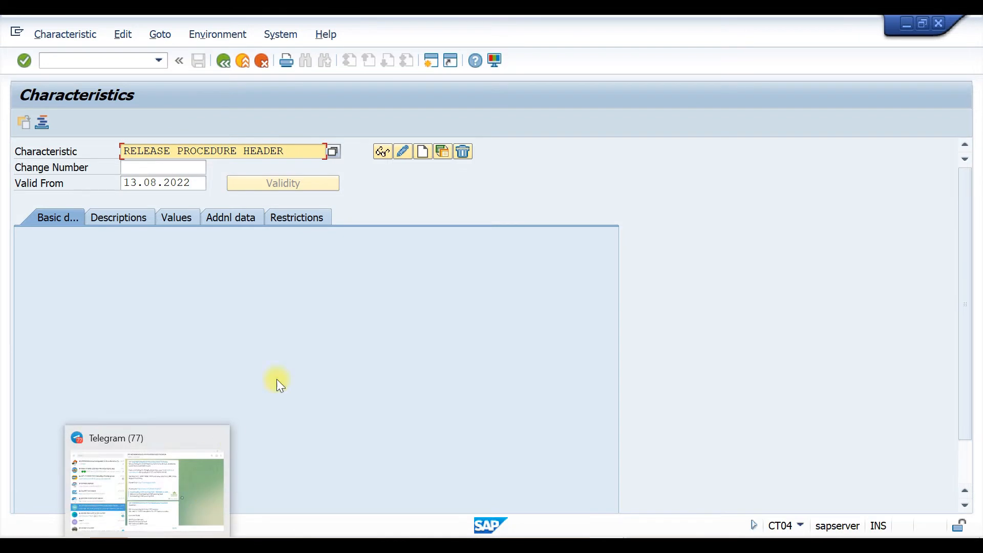
left_click(425, 152)
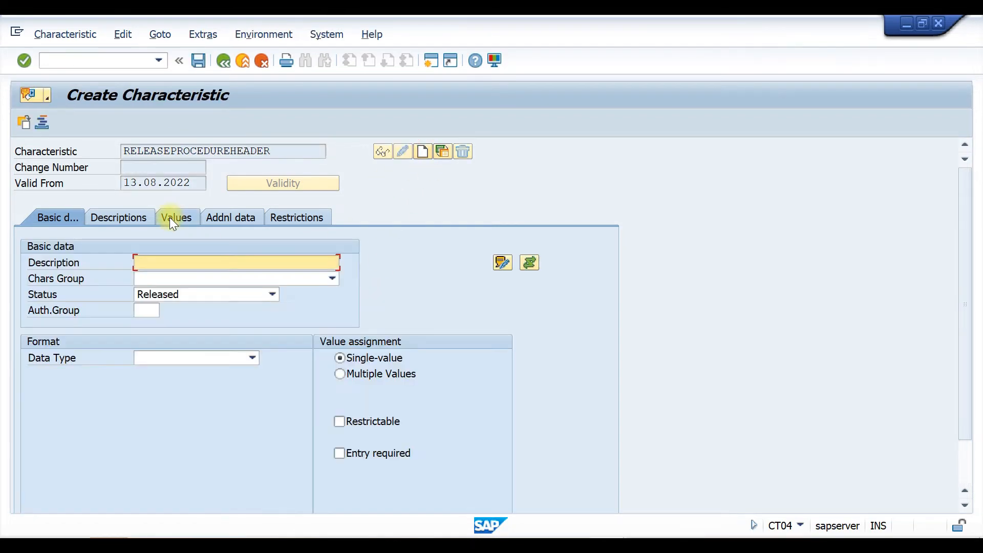
Step: Reference the new characteristic to table CEBAN and field GFWRT, acknowledge the messages, and go to its basic data description
left_click(232, 218)
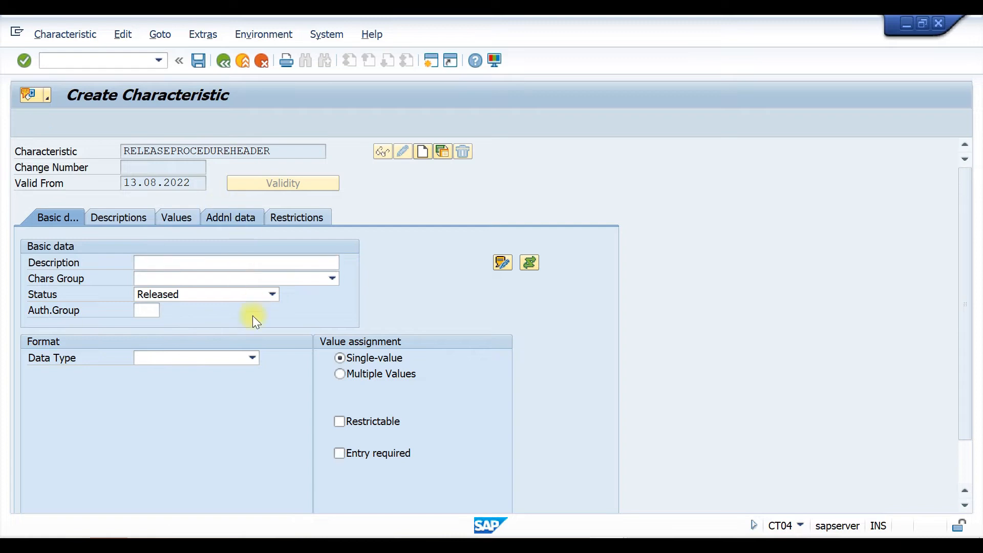
left_click(202, 262)
type("CEBAN")
left_click(421, 266)
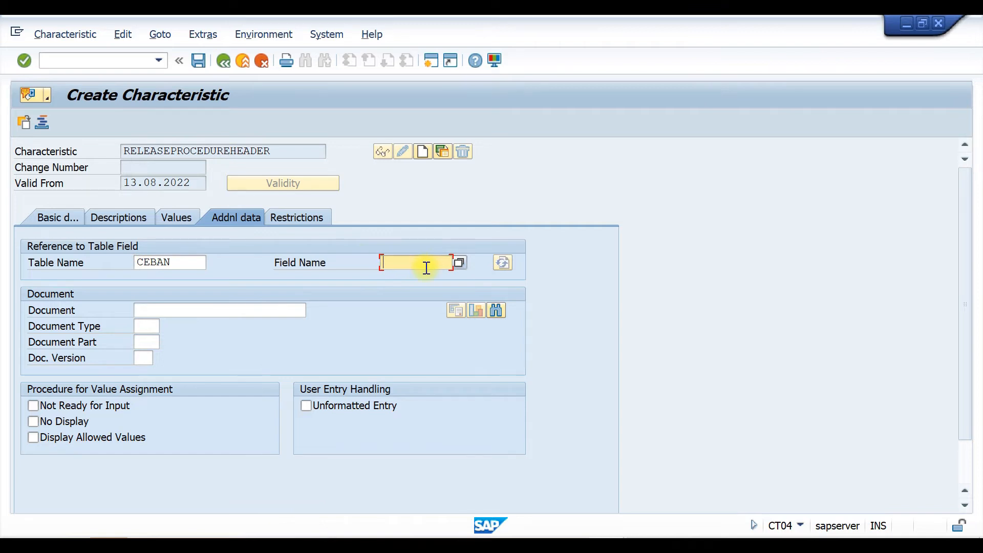
type("GFWRT")
key("Return")
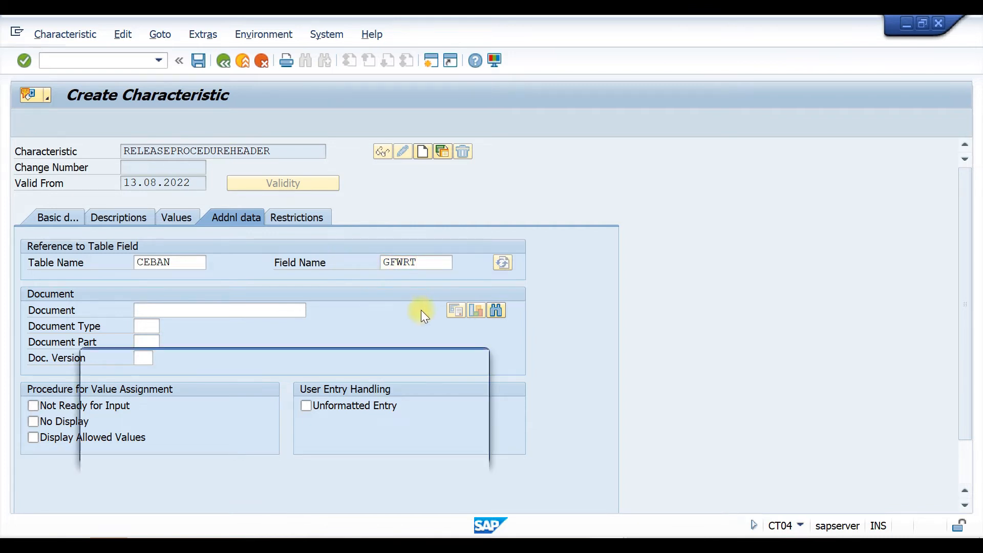
left_click(454, 450)
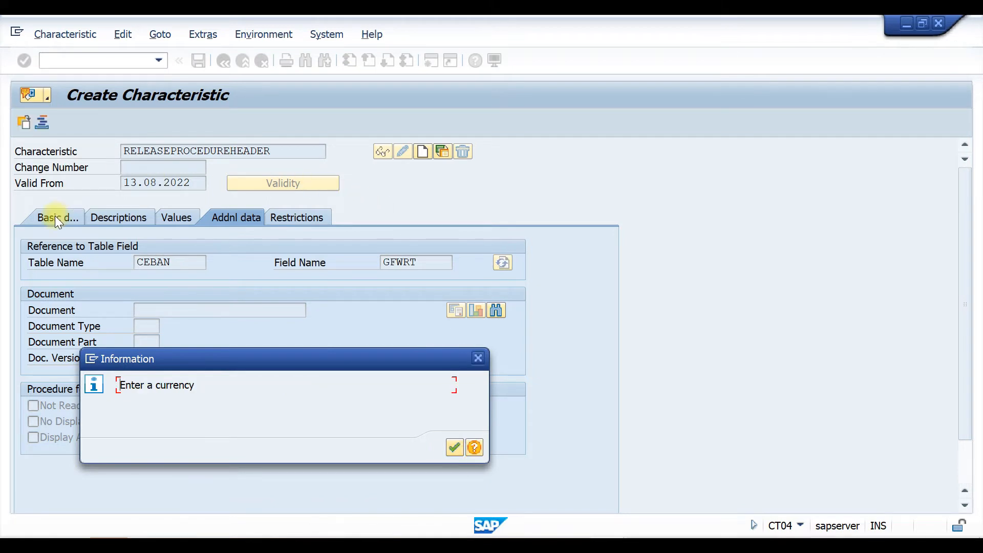
left_click(457, 450)
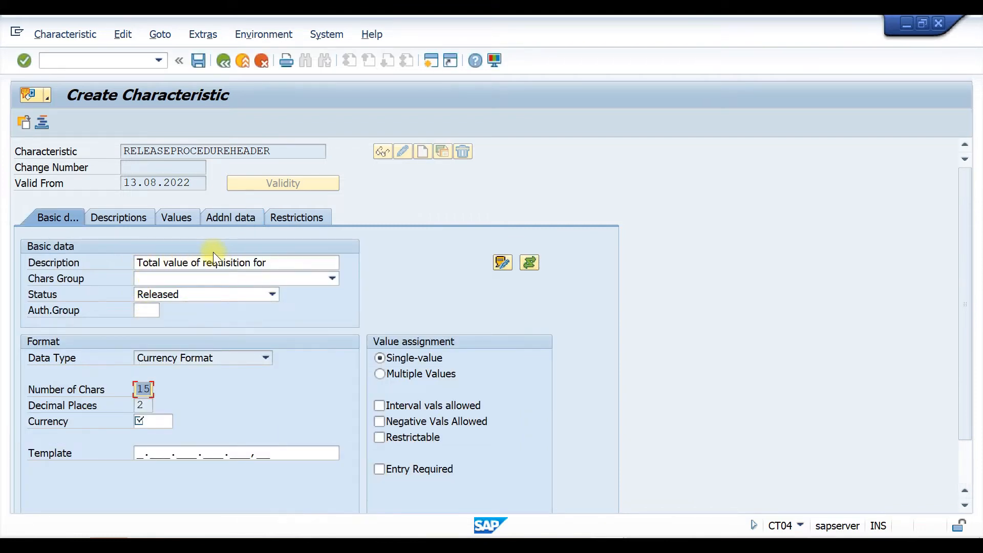
left_click_drag(279, 262, 129, 266)
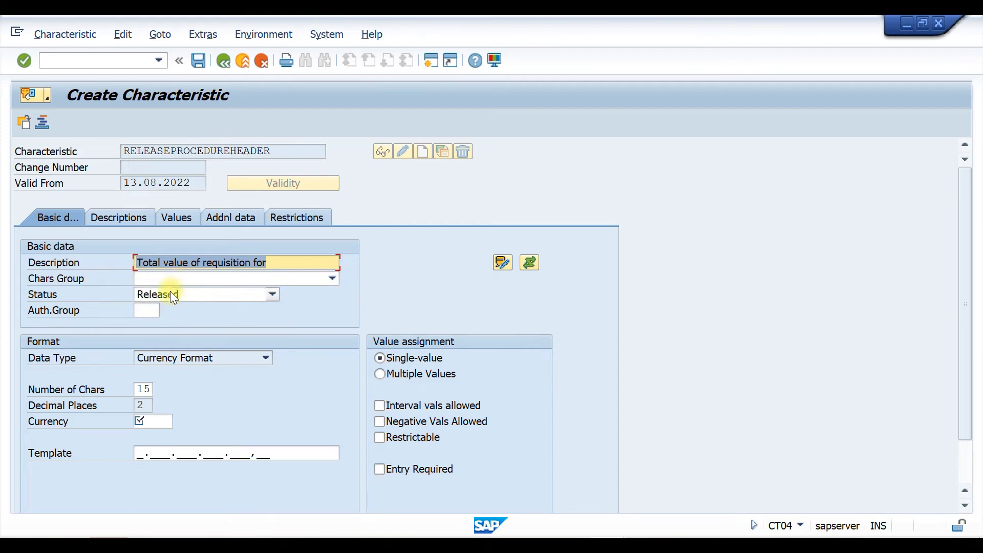
Step: Set the characteristic's currency to INR and add > 100000,00 INR as its allowed value
left_click(155, 416)
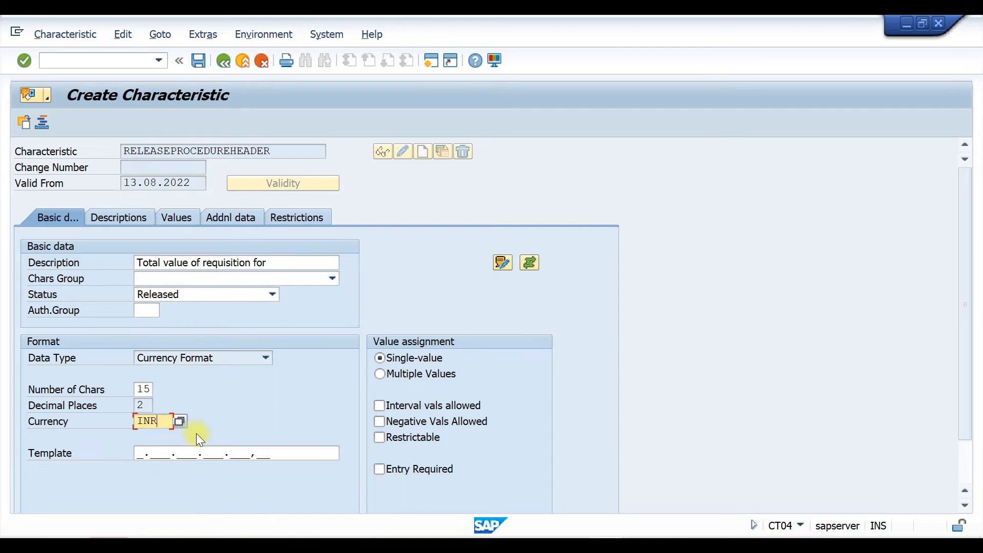
left_click_drag(138, 391, 158, 393)
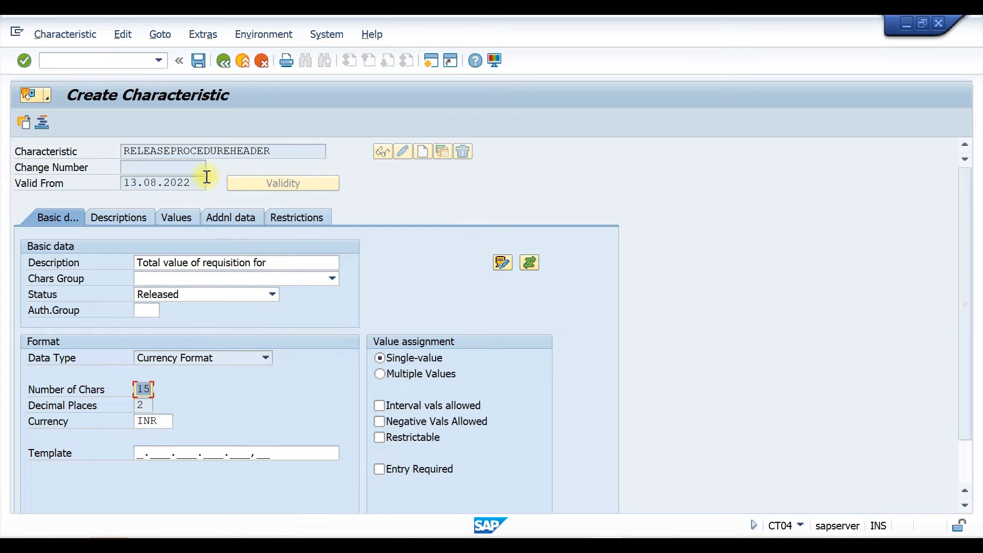
left_click(176, 216)
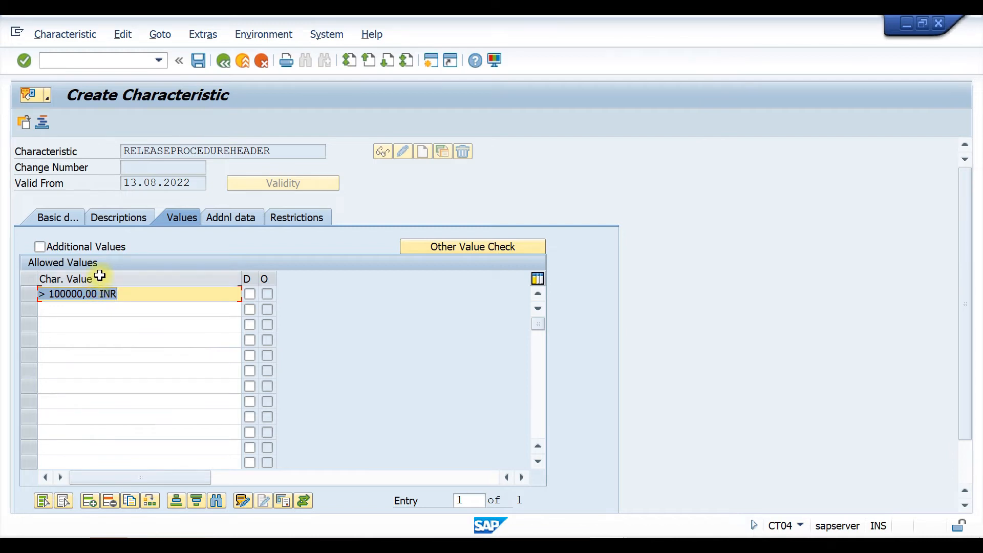
Step: Restrict the characteristic to class type 032 and save it
left_click(293, 219)
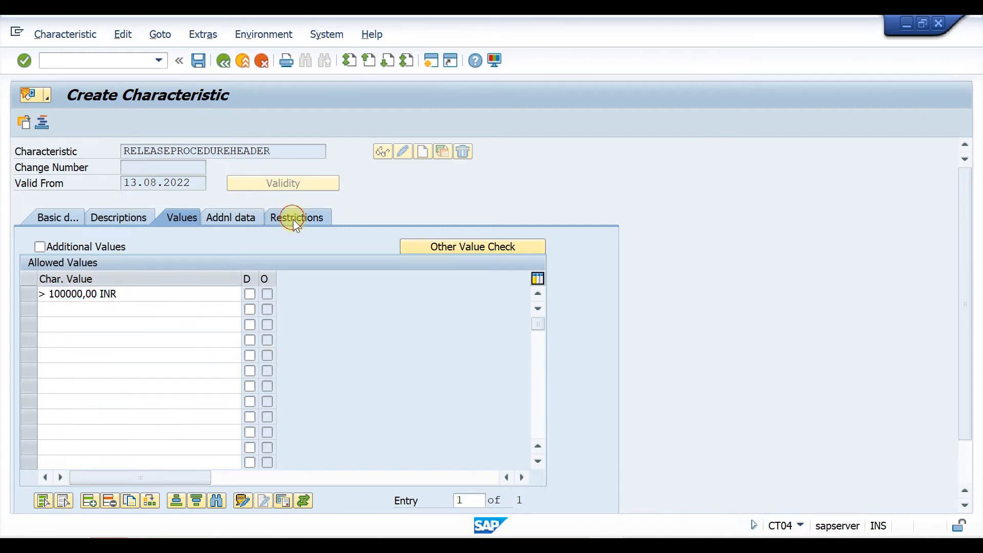
left_click(78, 292)
key("Return")
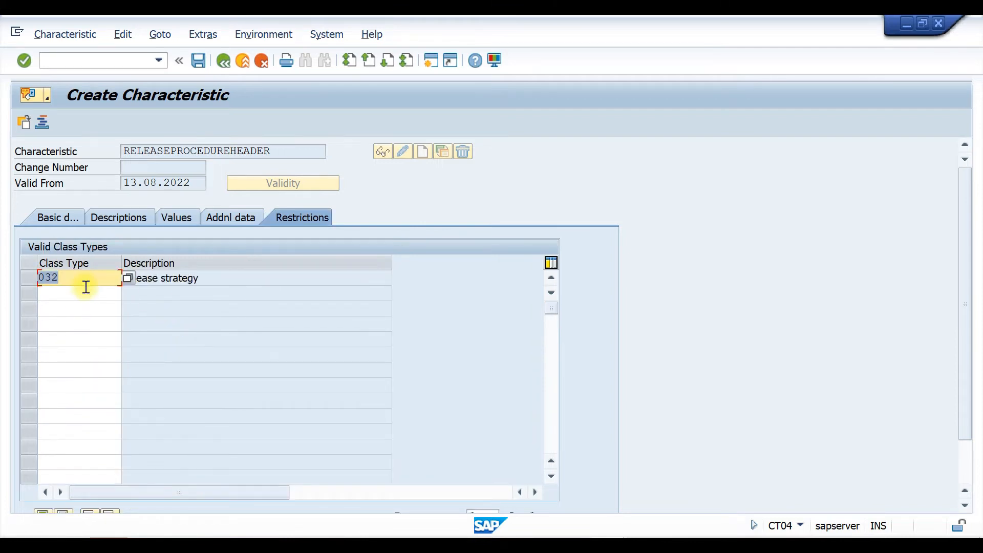
left_click(199, 59)
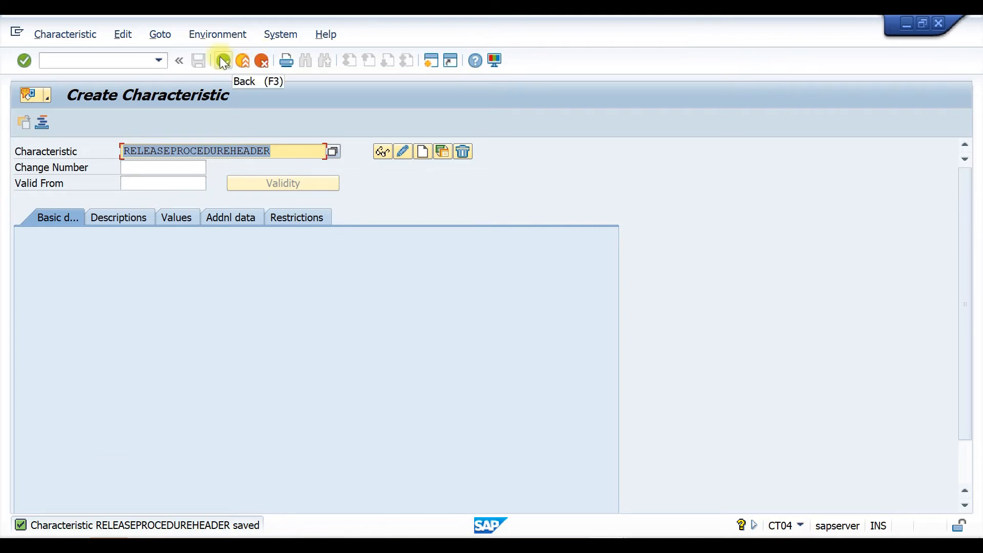
Step: Leave the characteristic, open Edit Classes, and start creating class REL-PR-HEADDER with class type 032
left_click(127, 61)
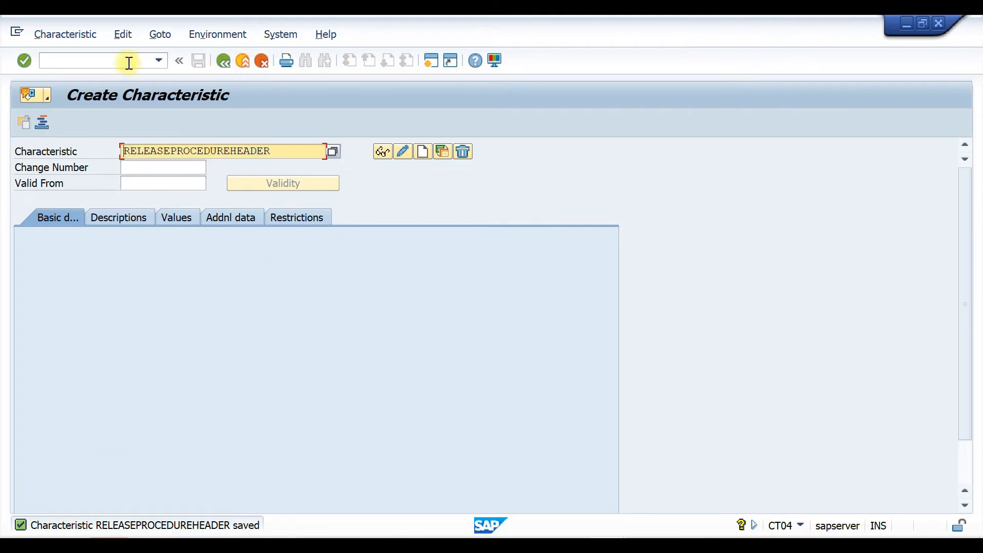
key("F3")
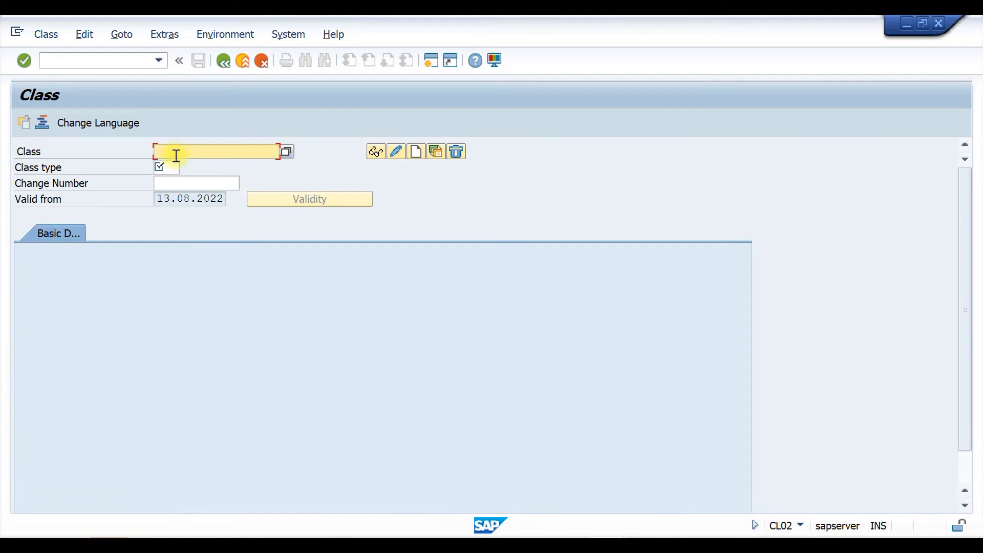
left_click(176, 155)
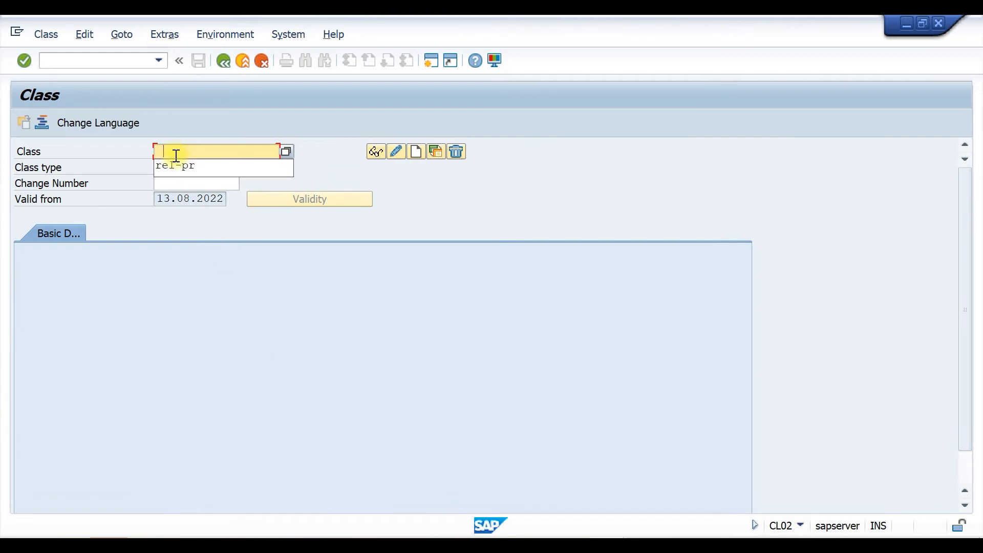
left_click(177, 163)
type("-pr-HEADDER")
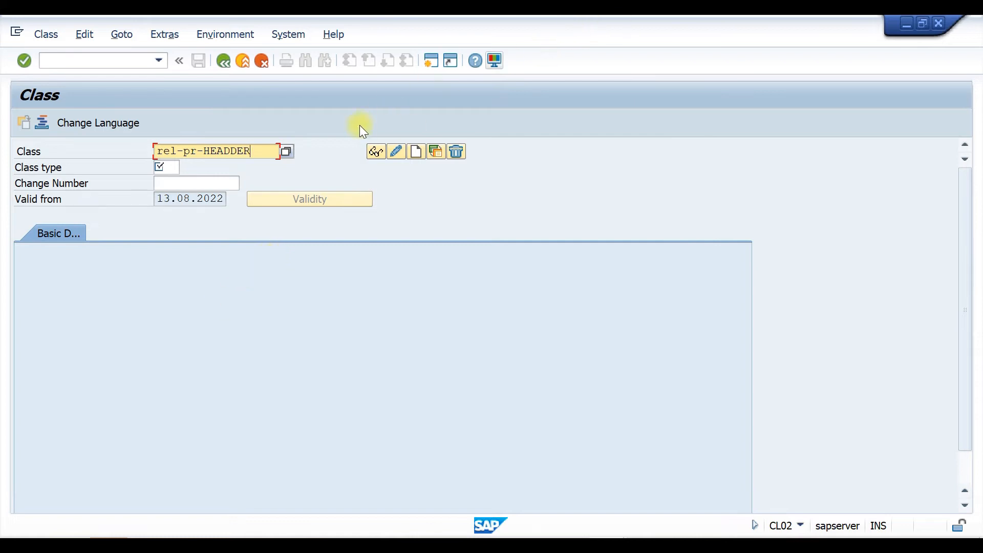
left_click(174, 167)
left_click(187, 190)
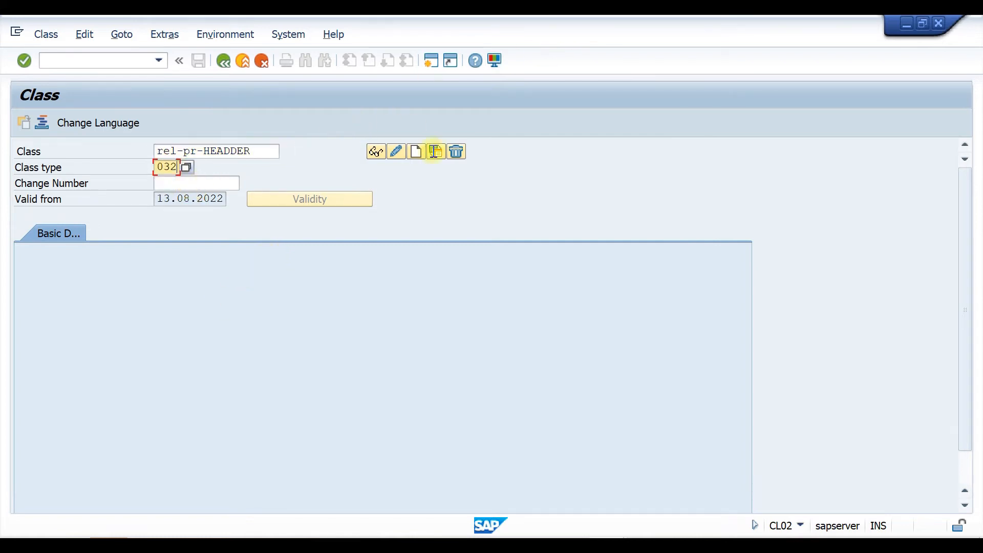
left_click(419, 148)
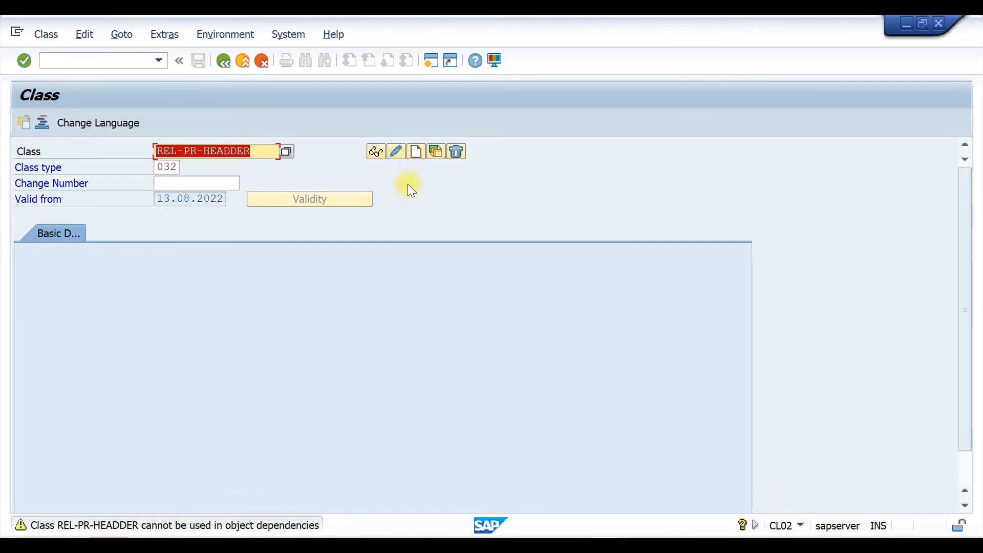
key("Return")
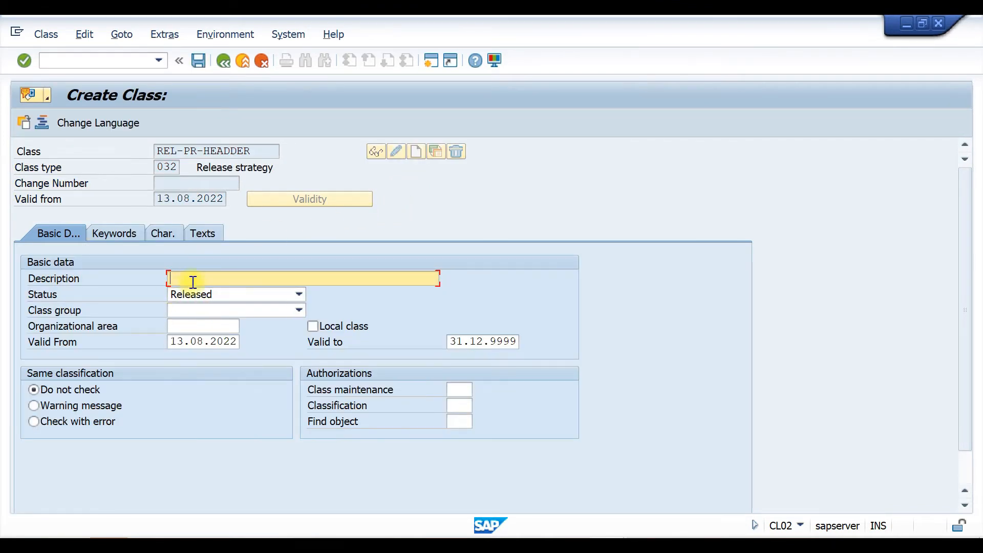
Step: Describe the new class as RELEASE AT HEADER LEVEL PR and go to its characteristics assignment
type("REL")
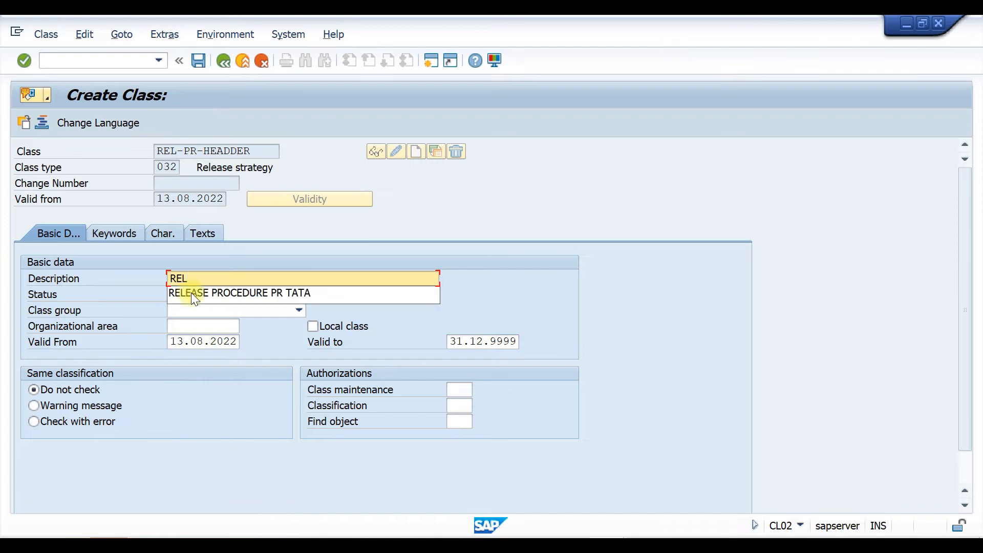
type("EASE AT")
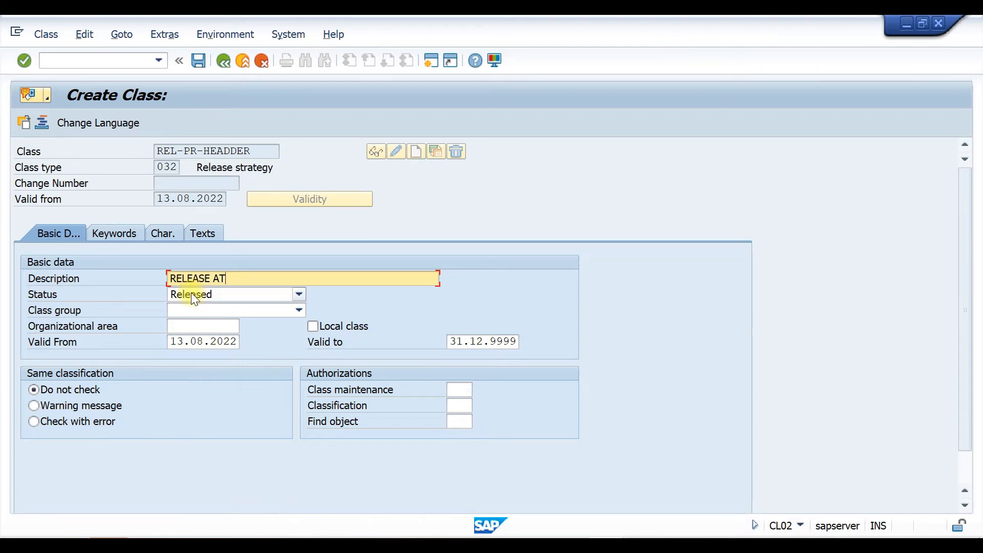
type(" HEADER LEVEL PR")
key("Return")
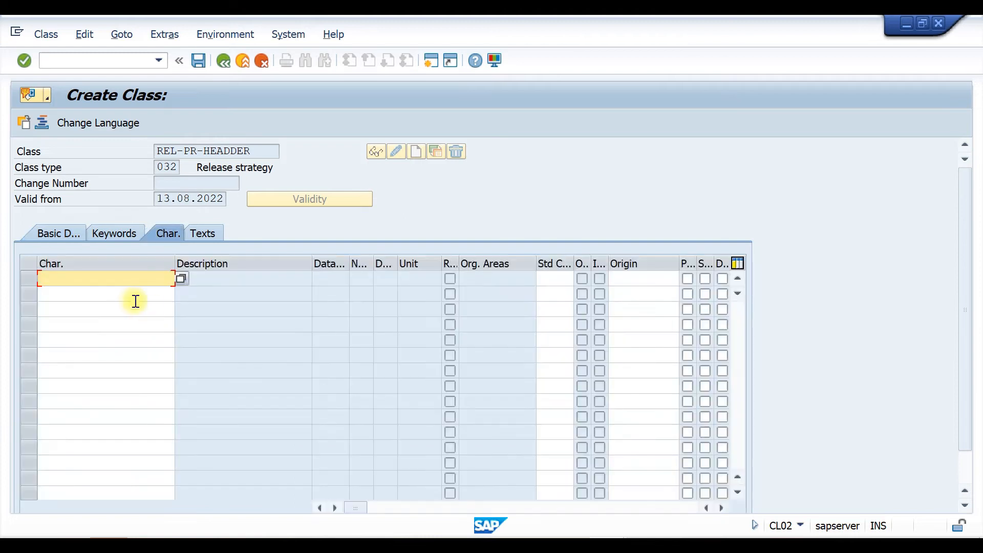
Step: Assign the characteristics RELEASEPROCEDUREHEADER and PLANTTATA to the class, save it, and return to the implementation guide
type("RELEASEPROCEDUREHEADER")
left_click(131, 296)
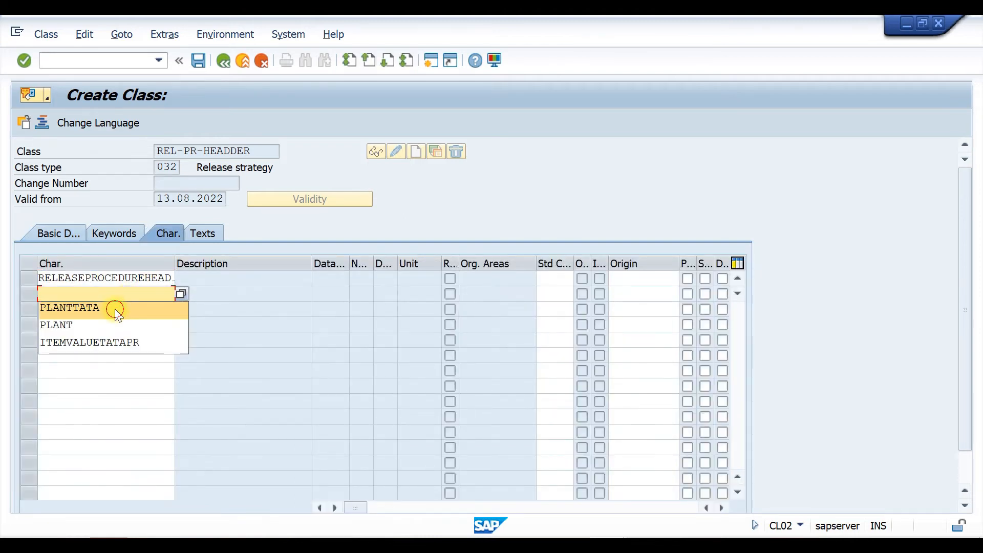
left_click(114, 309)
key("Return")
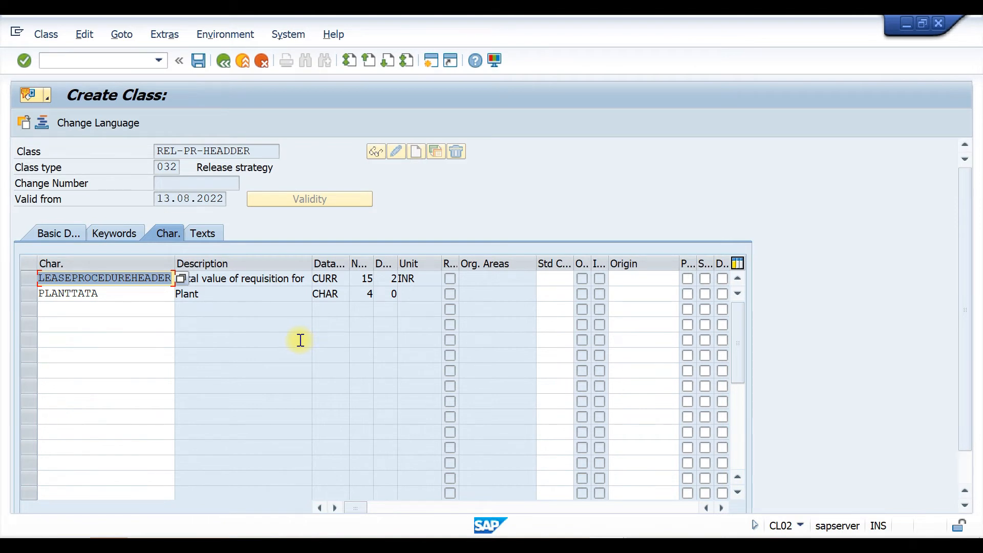
key("ctrl+s")
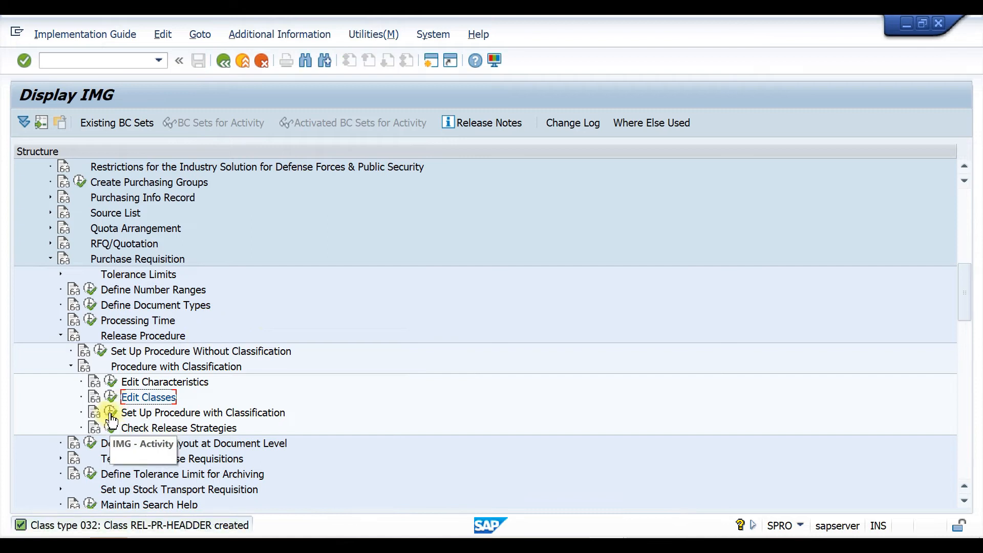
Step: Under Set Up Procedure with Classification, start a new release group entry ZG with class REL-PR-HEADER
left_click(111, 414)
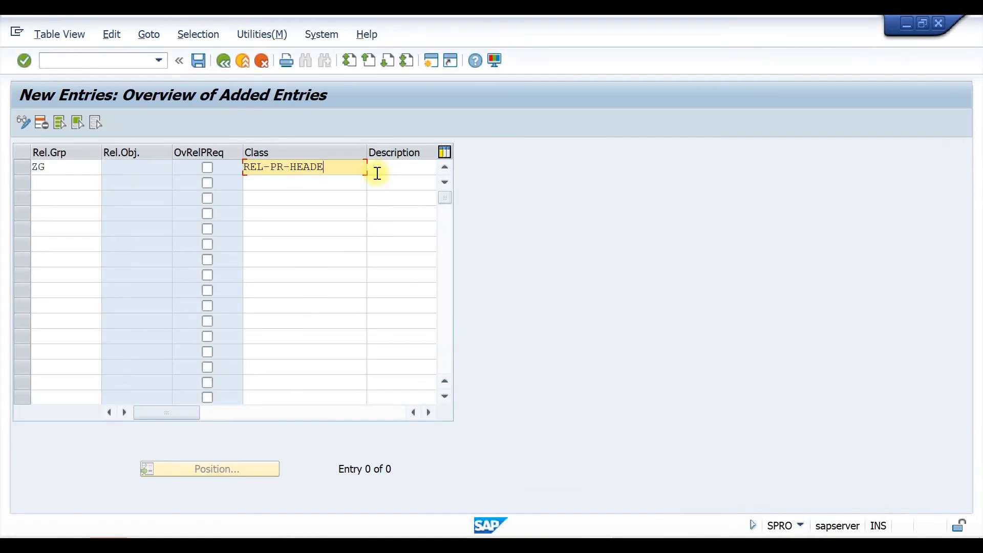
key("BackSpace")
key("BackSpace")
key("BackSpace")
key("BackSpace")
key("BackSpace")
key("BackSpace")
key("BackSpace")
key("BackSpace")
key("BackSpace")
key("BackSpace")
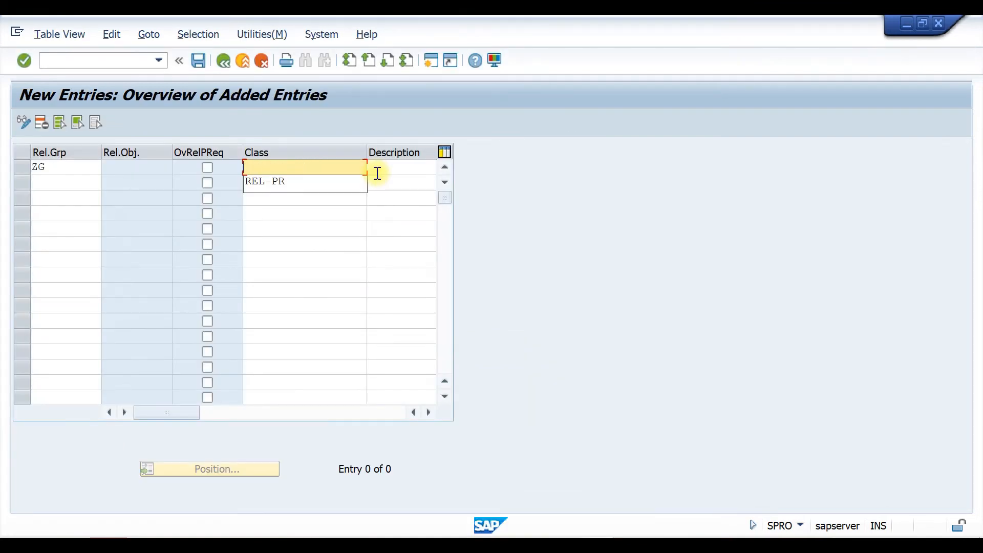
left_click(55, 168)
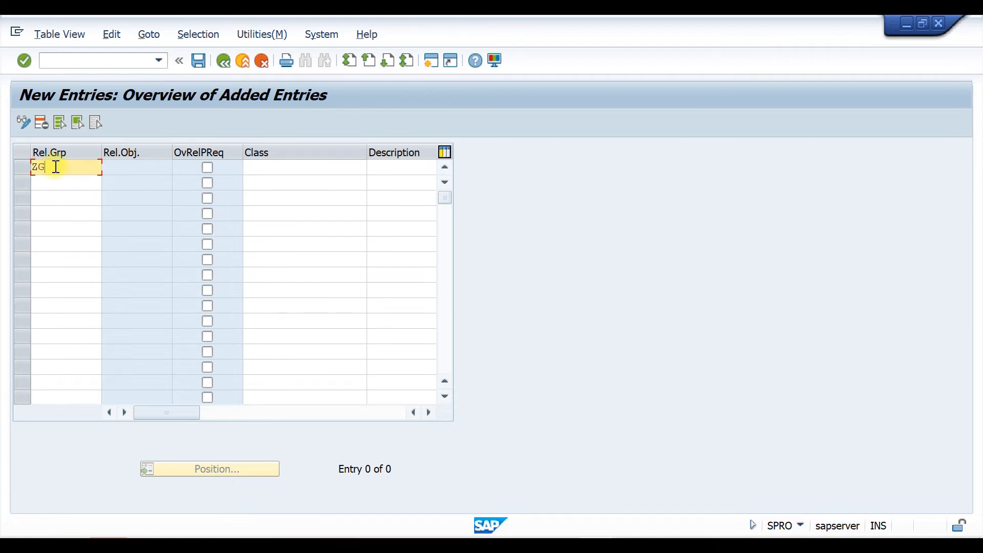
left_click(254, 168)
type("REL-PR")
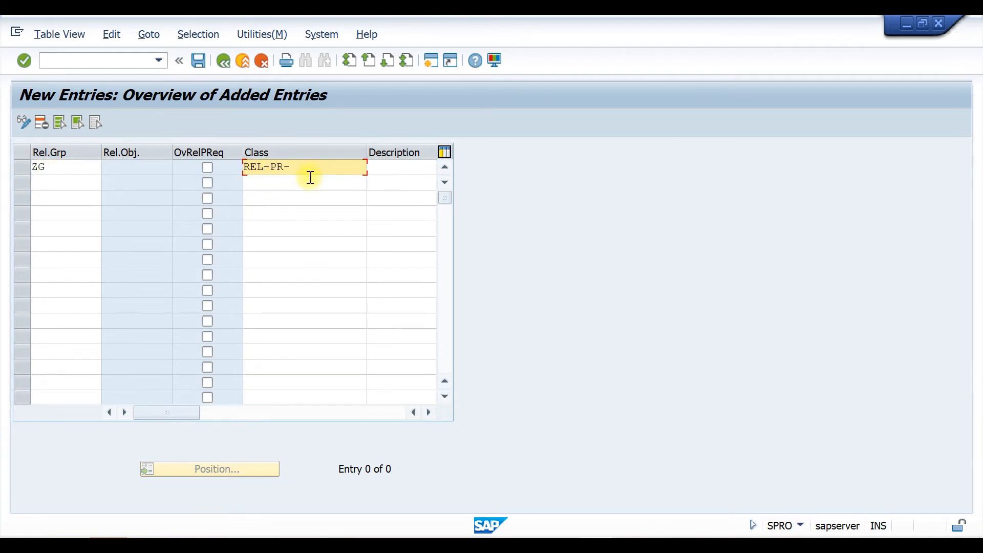
type("-HEADER")
Step: Give the release group the description TATA HEADER RELEASE and try to confirm the entry
left_click(407, 162)
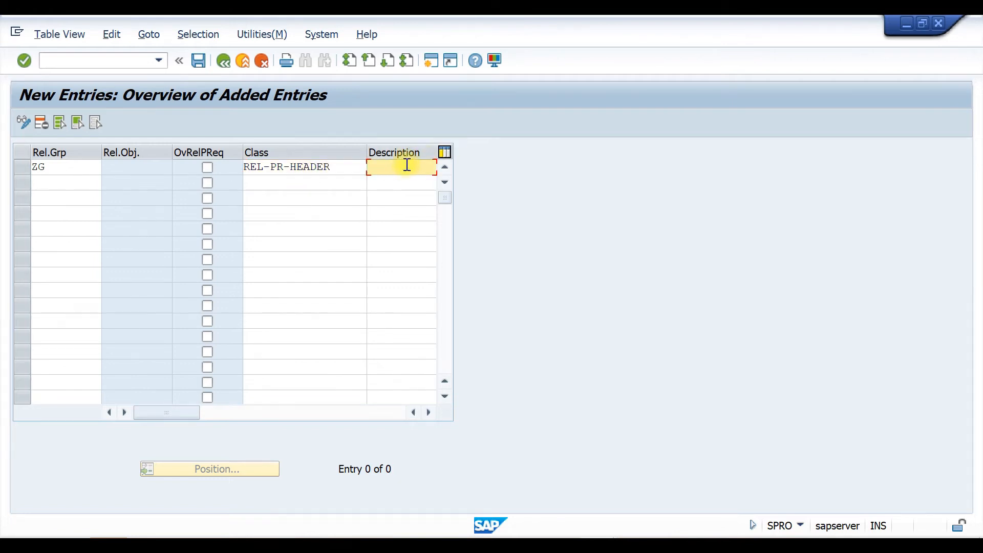
type("TATA")
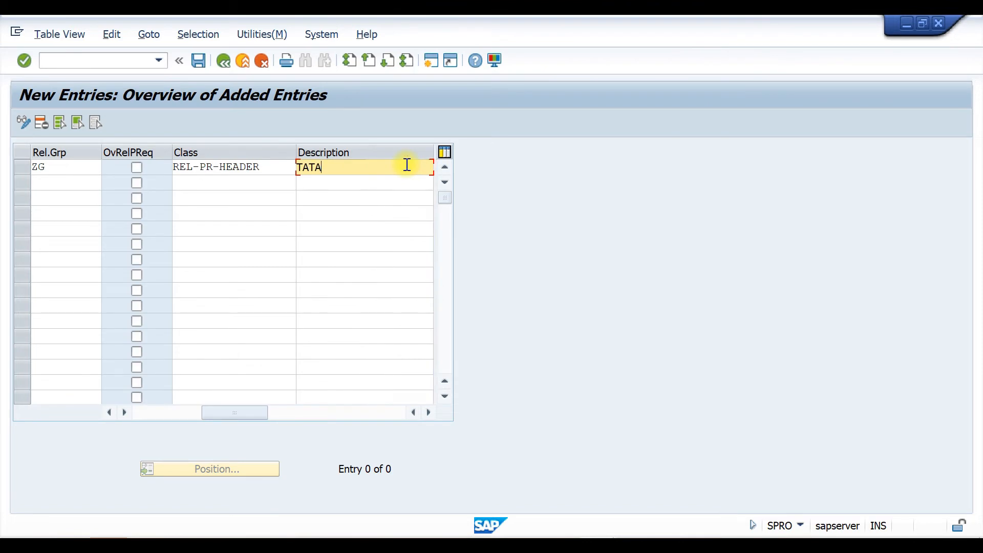
type(" HEADER RELEASE")
key("Return")
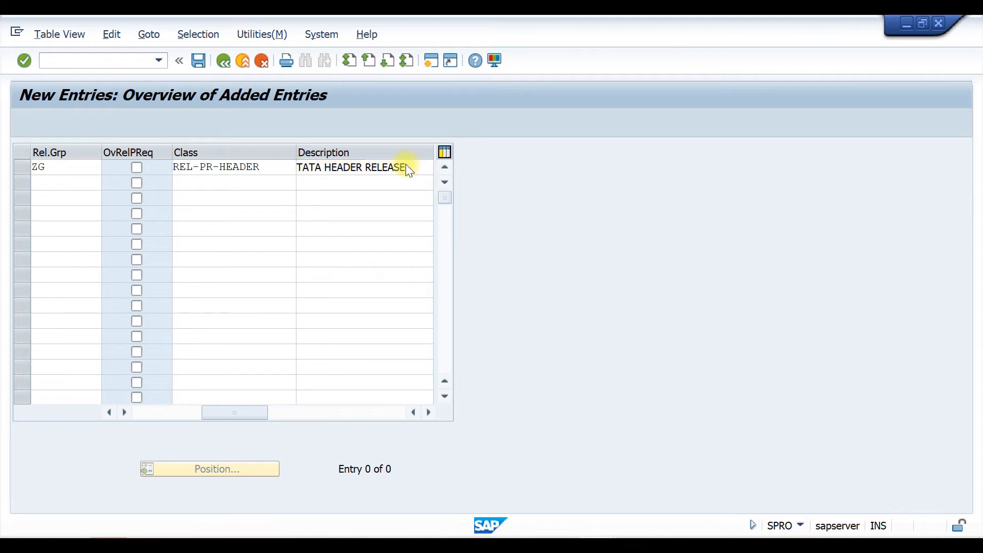
key("Return")
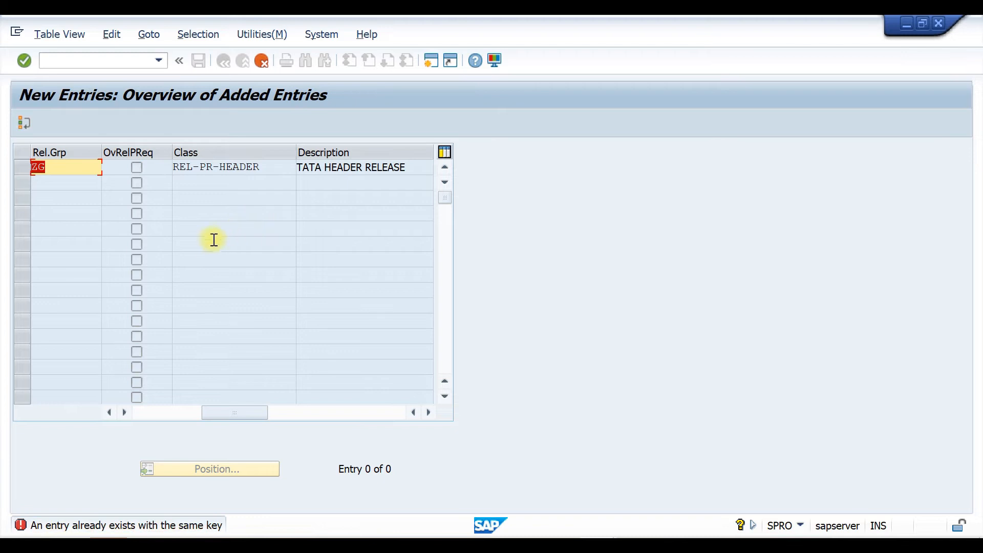
Step: Change the release group's key to T1, save the entry, and return to the list of release procedure activities
left_click(52, 167)
key("BackSpace")
key("BackSpace")
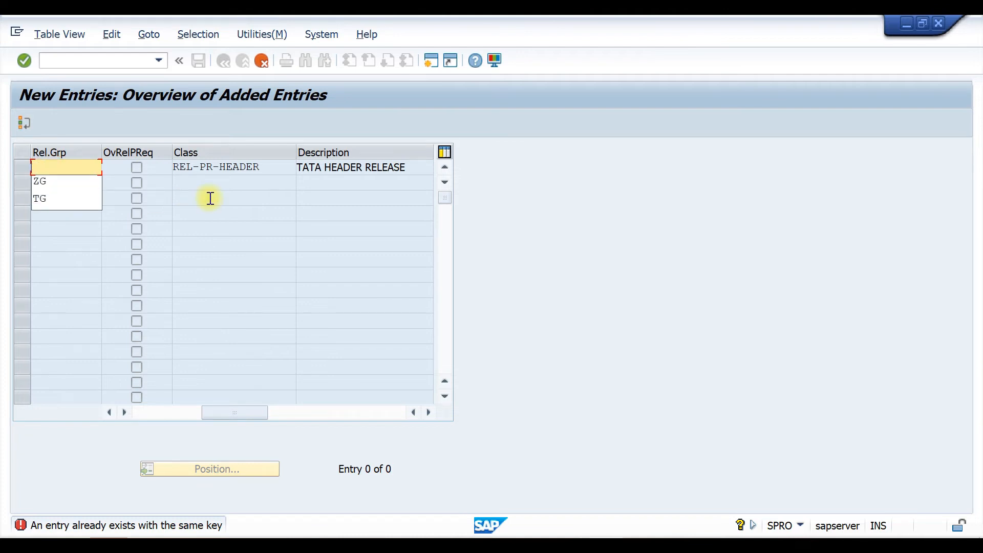
type("T1")
key("Return")
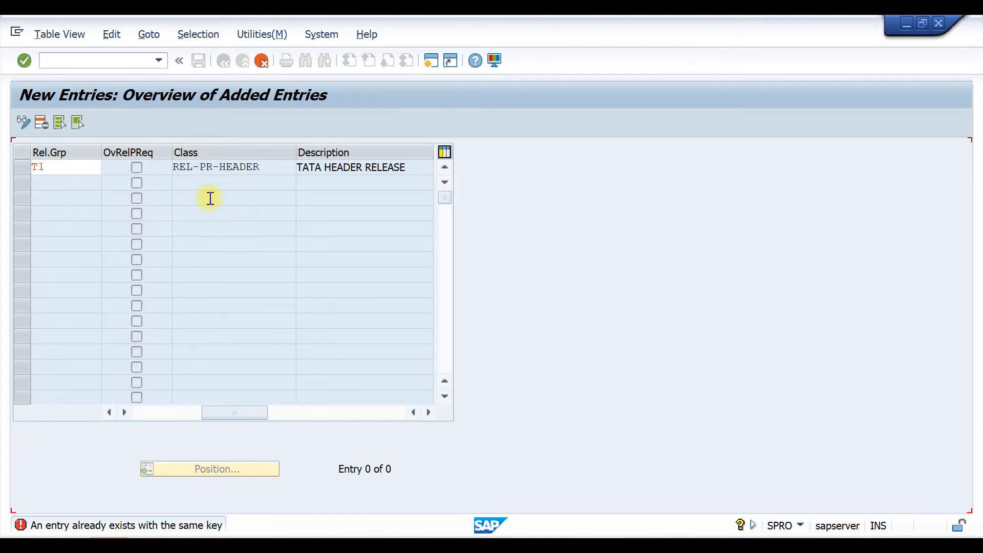
key("ctrl+s")
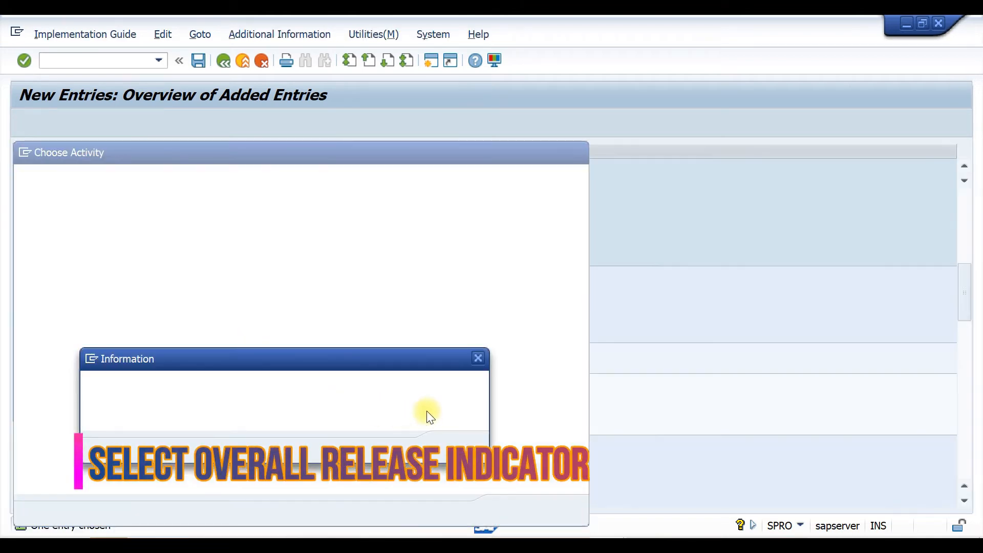
left_click(454, 445)
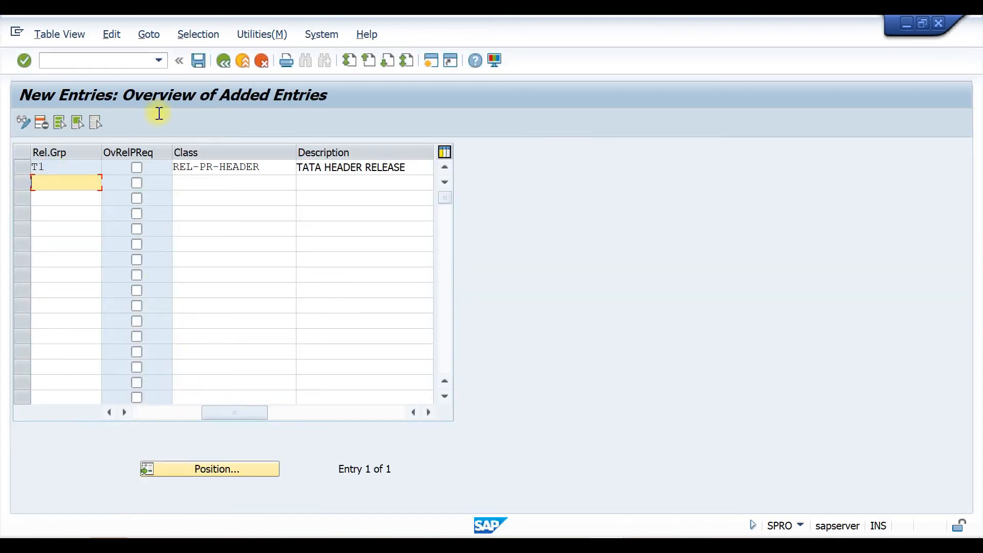
left_click(217, 57)
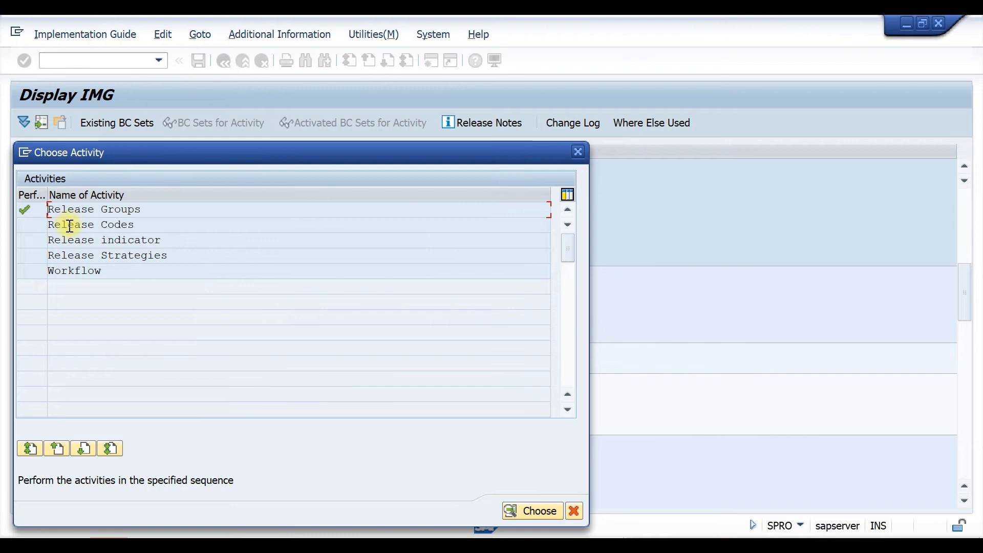
Step: Add a release code X1 for release group T1 with workflow 1 and the description MANAGER
double_click(69, 226)
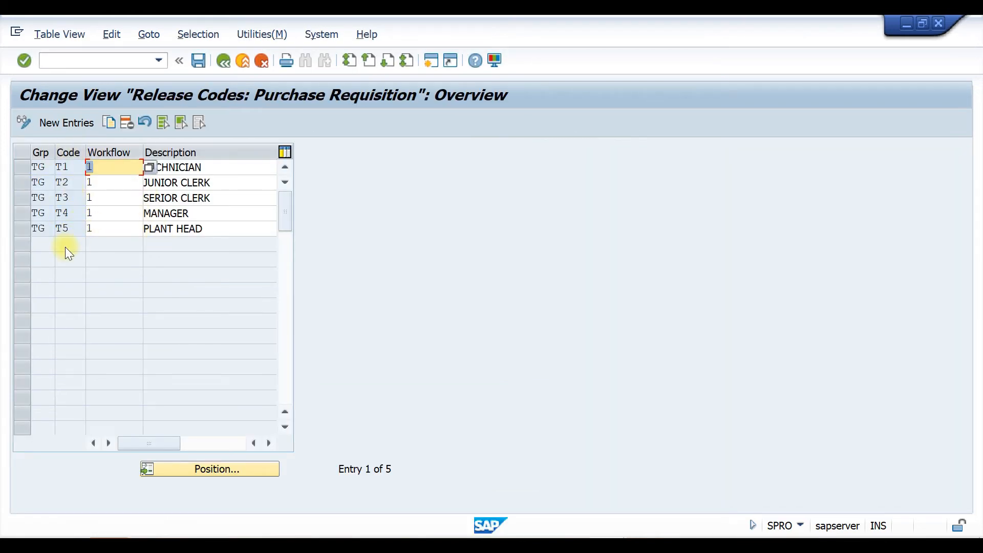
left_click(54, 122)
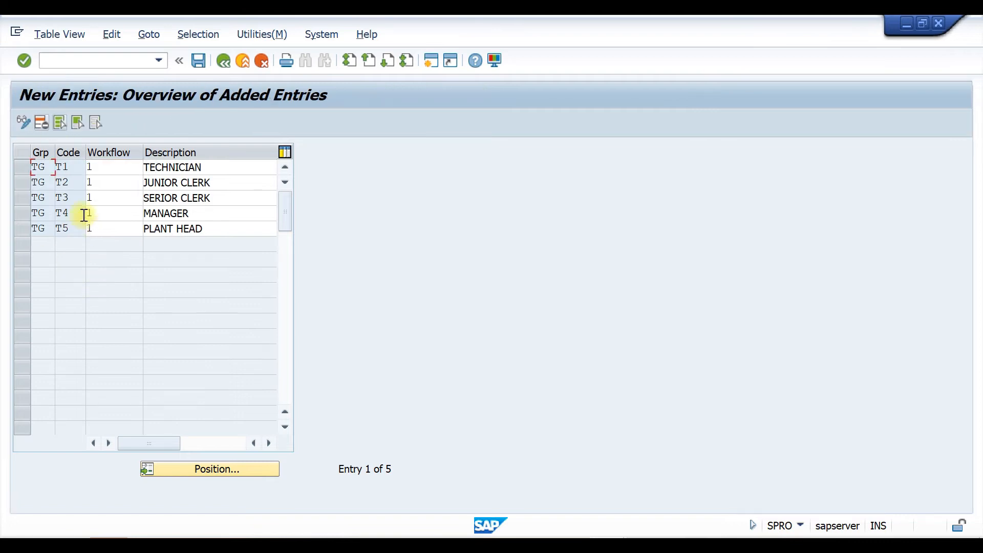
type("T1")
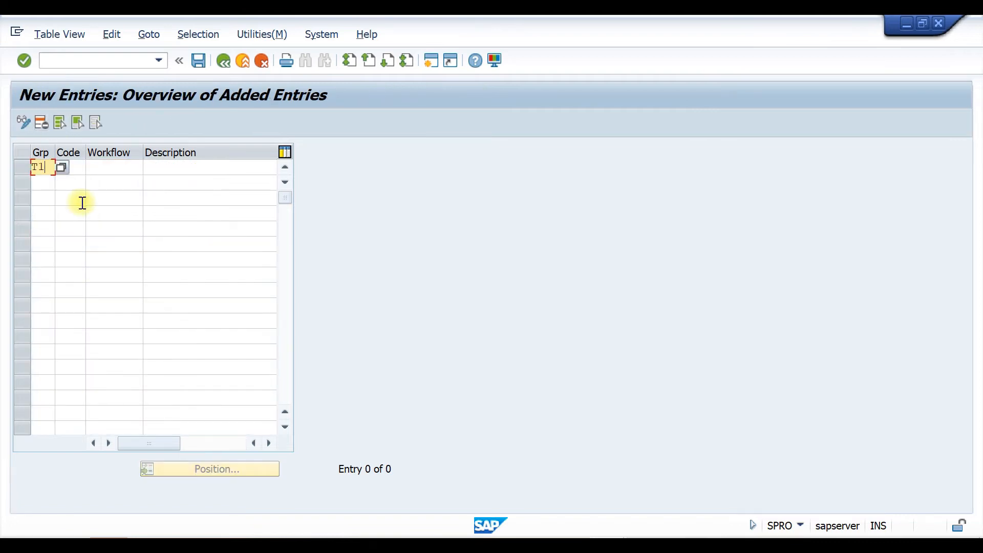
left_click(78, 172)
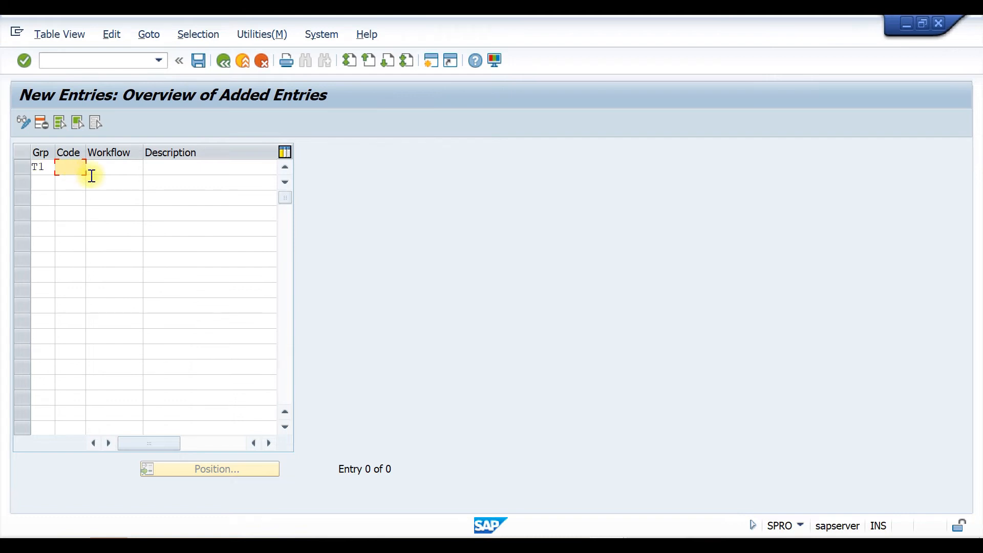
type("T1")
key("BackSpace")
type("X1")
left_click(123, 172)
left_click(189, 167)
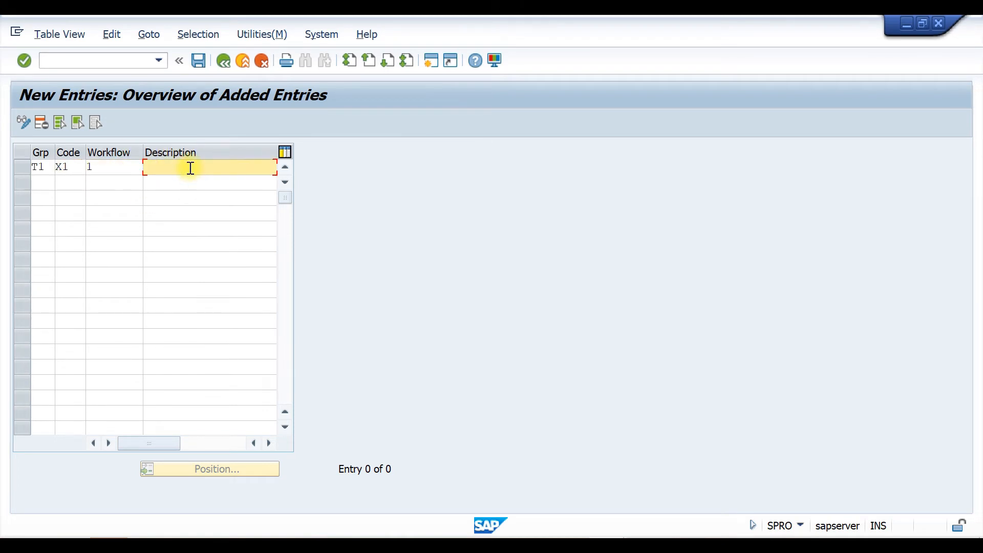
type("MANAGER")
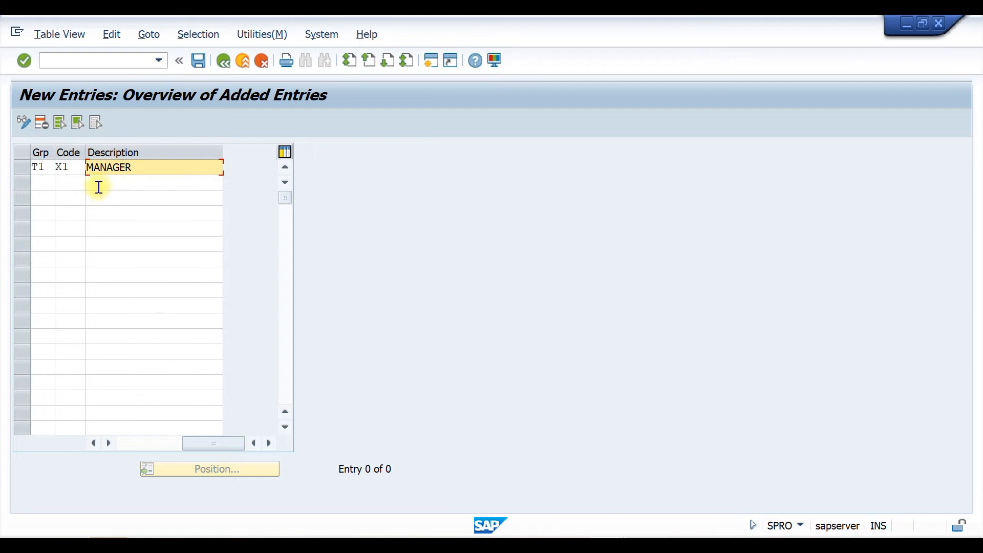
Step: Add a second release code X2 for release group T1 with the description PLANT HEAD
left_click(34, 183)
type("T1")
left_click(69, 182)
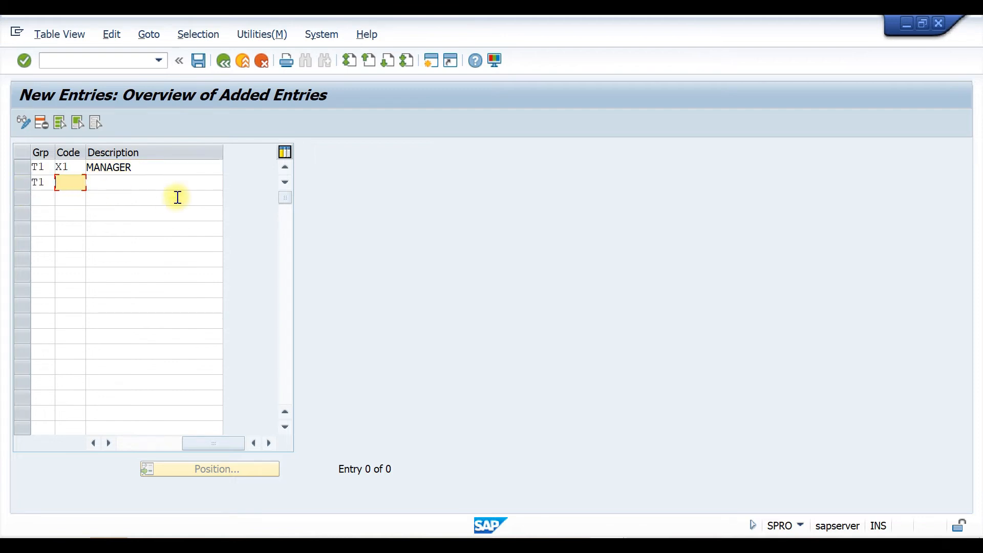
type("X2")
left_click(132, 172)
left_click(139, 185)
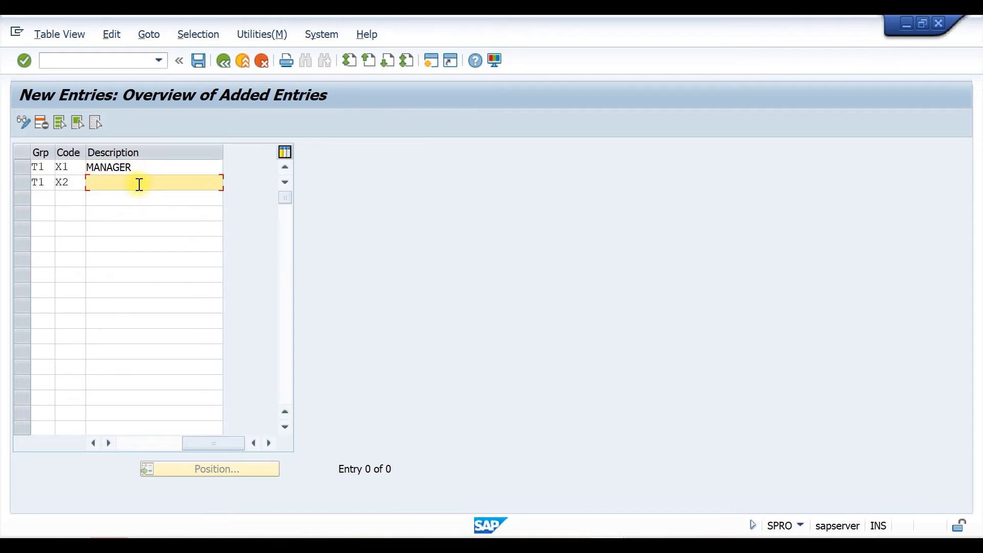
type("PLANT HEAD")
key("Return")
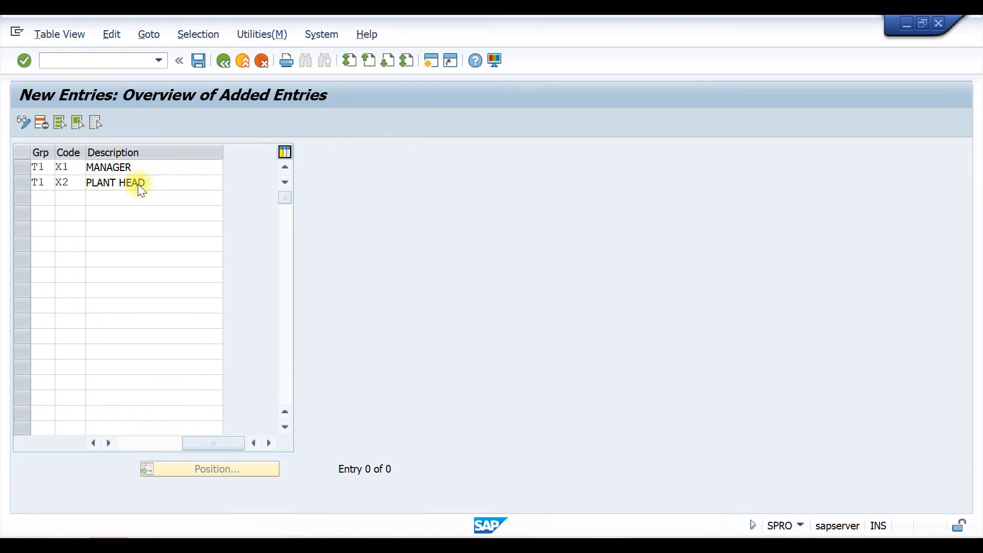
Step: Save the new release codes under the proposed customizing request and return to the list of release procedure activities
key("ctrl+s")
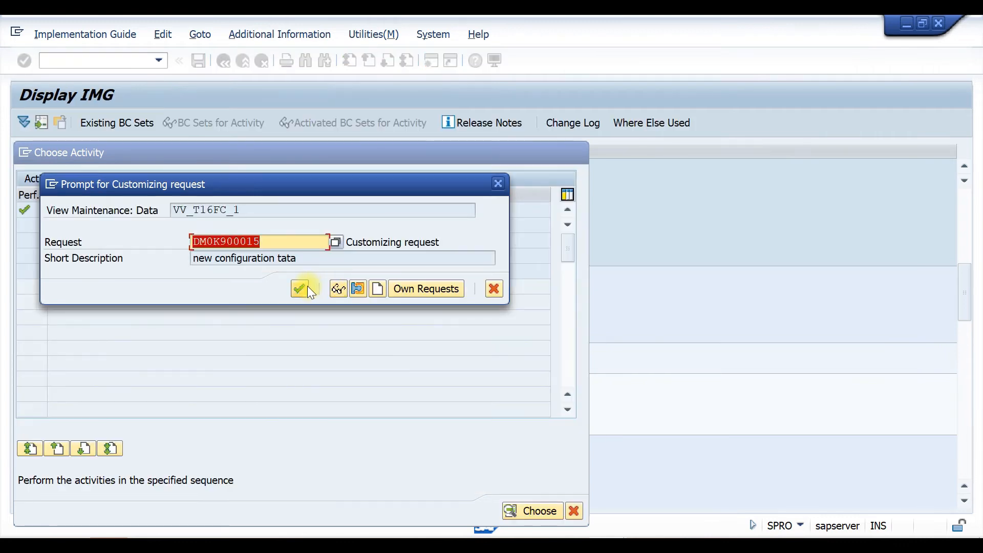
left_click(301, 287)
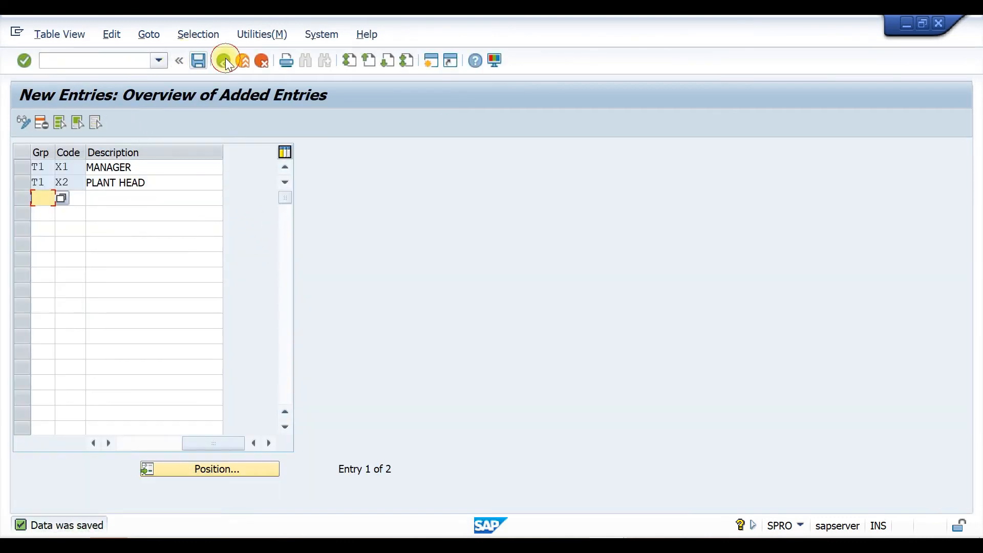
left_click(226, 59)
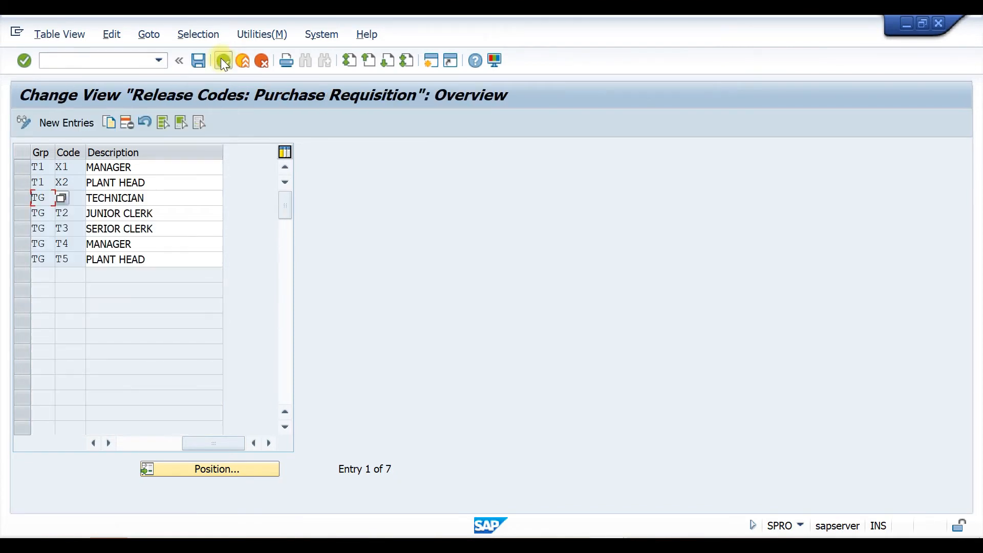
left_click(221, 59)
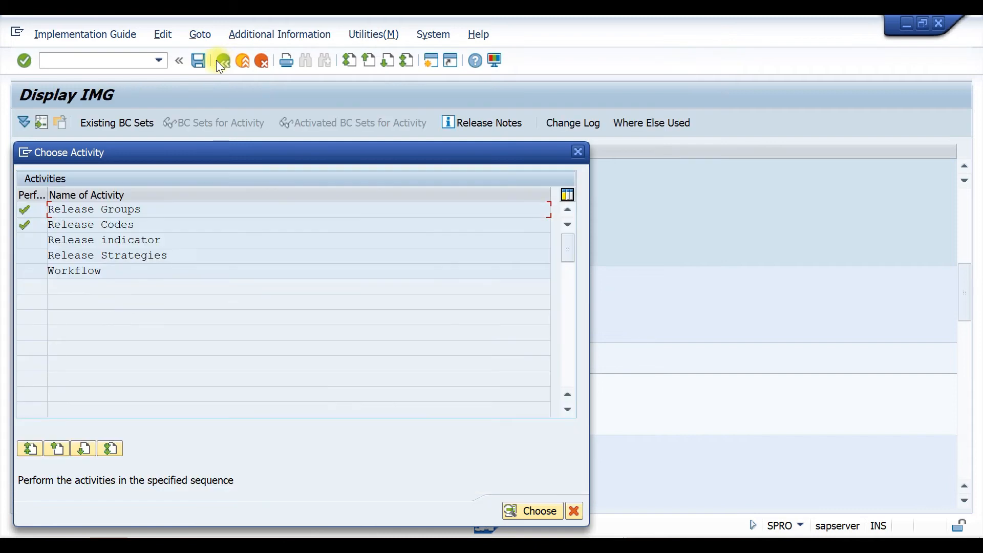
Step: Review the release indicators, especially RFQ/purchase order and RFQ/PO no change of date, and return to the activity list
double_click(80, 238)
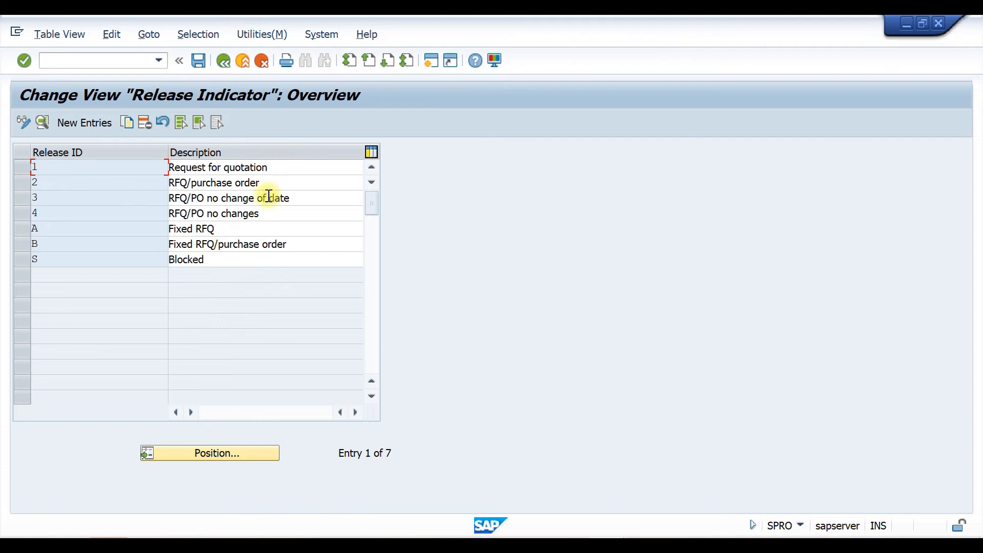
left_click_drag(267, 183, 170, 184)
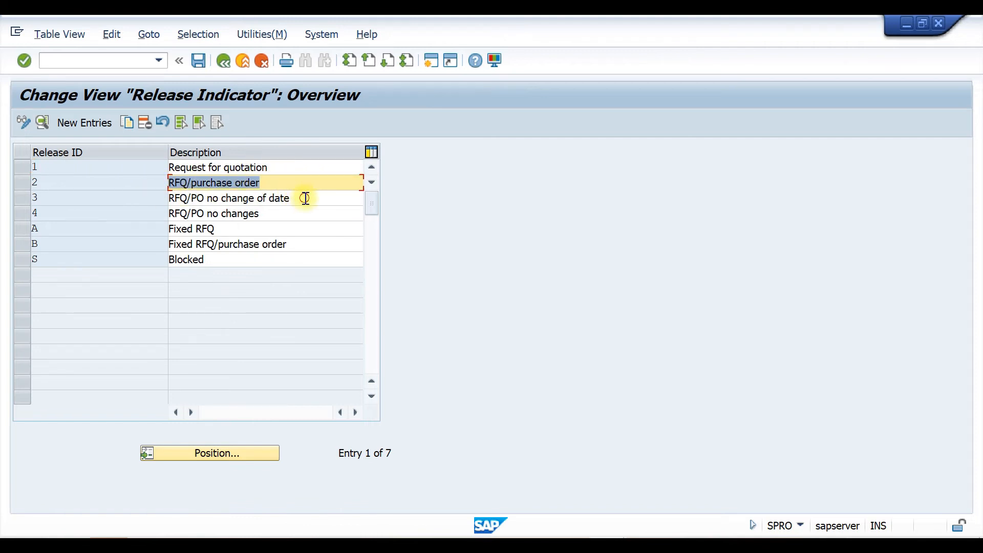
left_click_drag(305, 198, 141, 212)
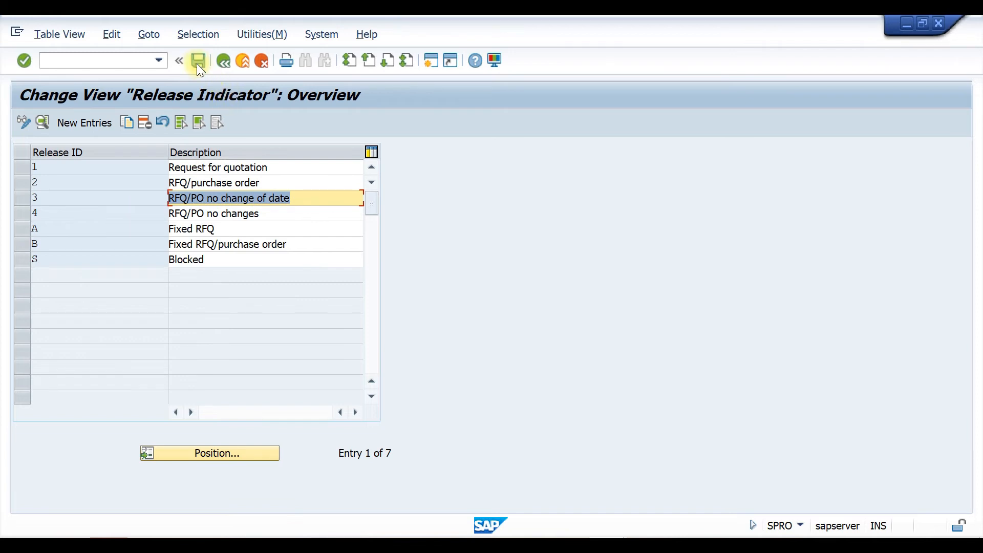
left_click(222, 63)
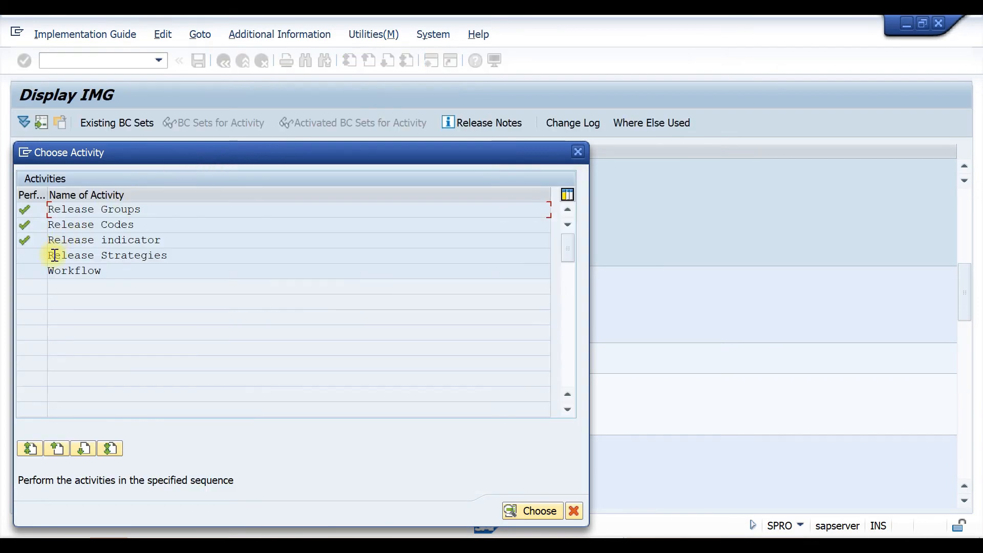
Step: Start a new release strategy entry for purchase requisitions with release group T1
double_click(55, 255)
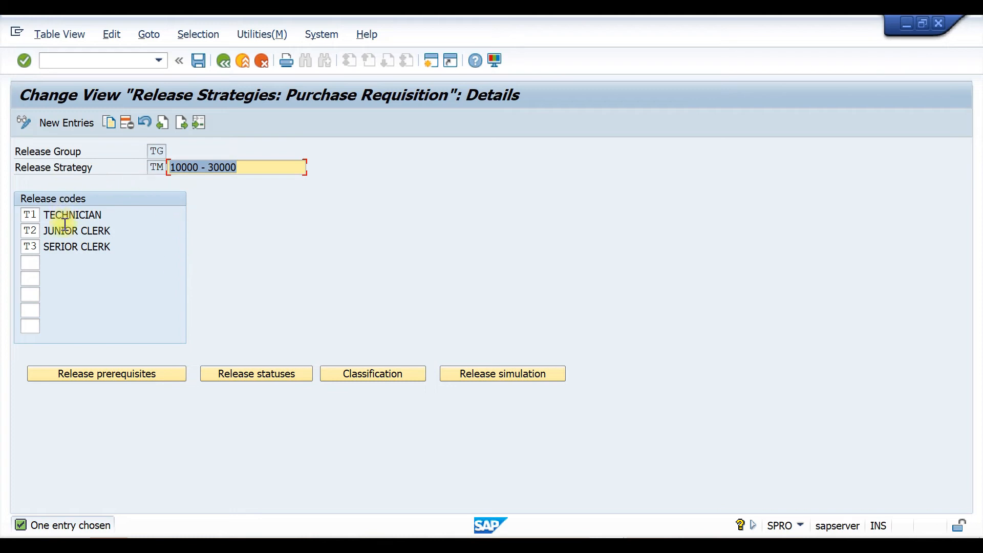
left_click(64, 123)
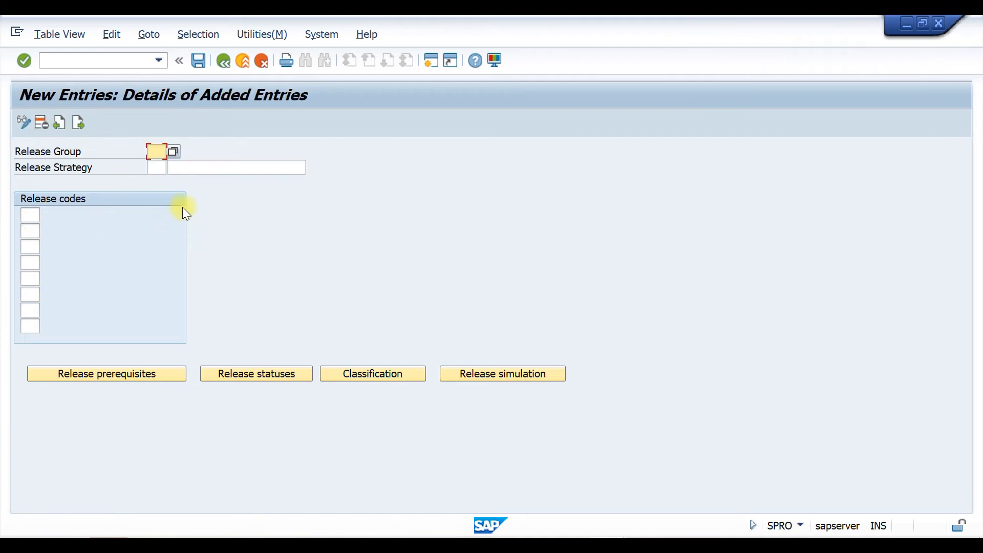
left_click(170, 164)
right_click(170, 164)
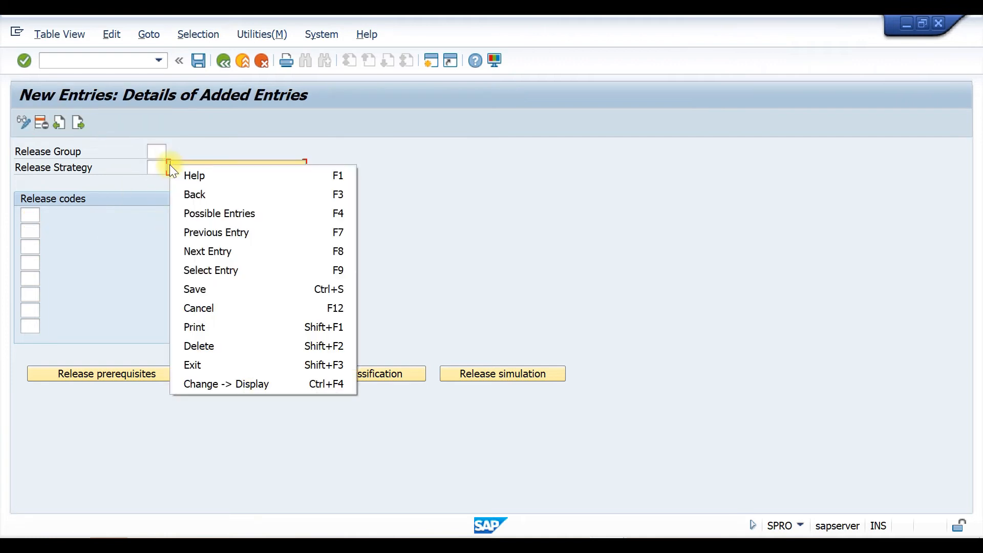
left_click(162, 152)
type("T1")
Step: Set the release strategy key to H1 and its description to "> 100000 INR"
left_click(155, 169)
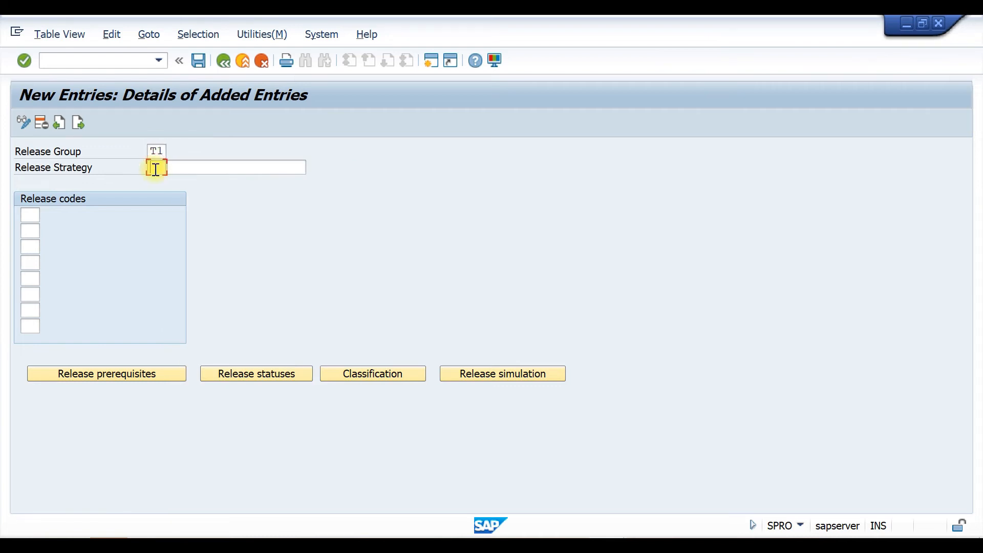
type("X1")
left_click(157, 167)
key("BackSpace")
type("H1")
left_click(236, 169)
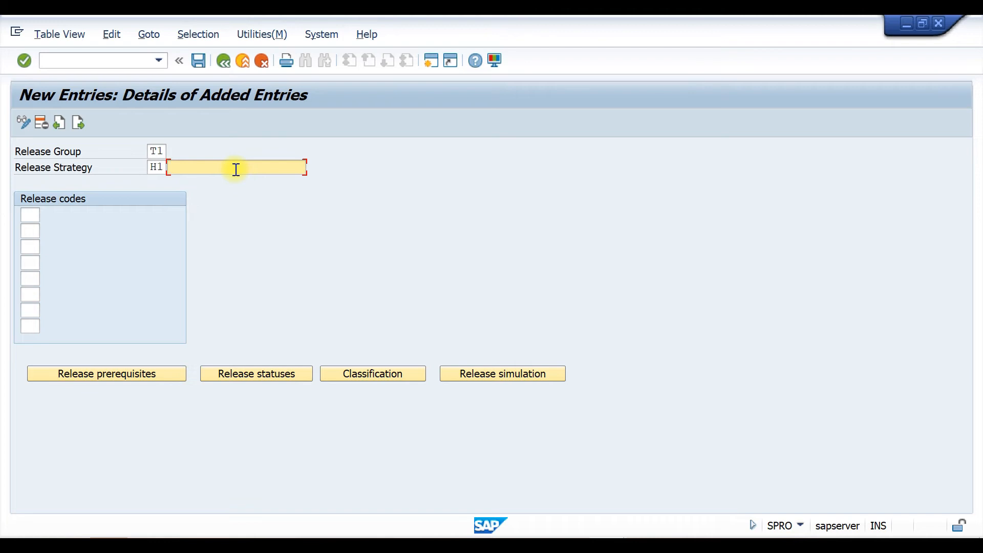
type("> 100000 INR")
Step: Assign release codes X1 and X2 to the strategy and make X1 the release prerequisite for X2
left_click(27, 213)
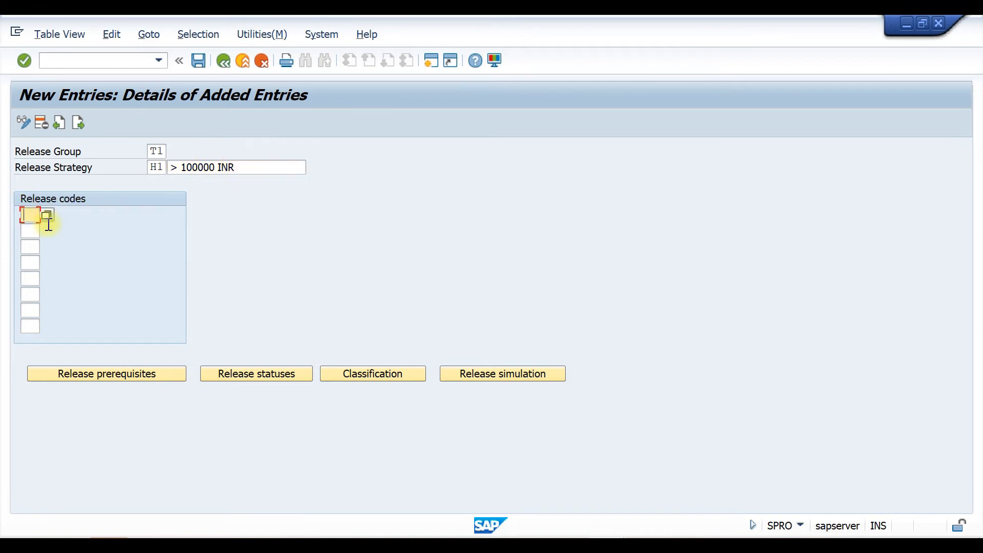
type("X1")
left_click(30, 229)
type("X2")
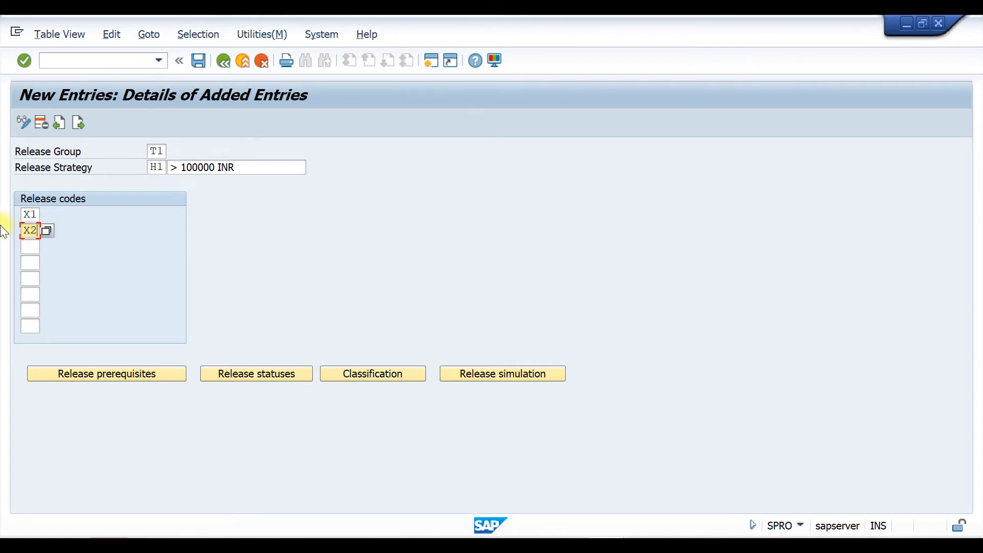
left_click(90, 373)
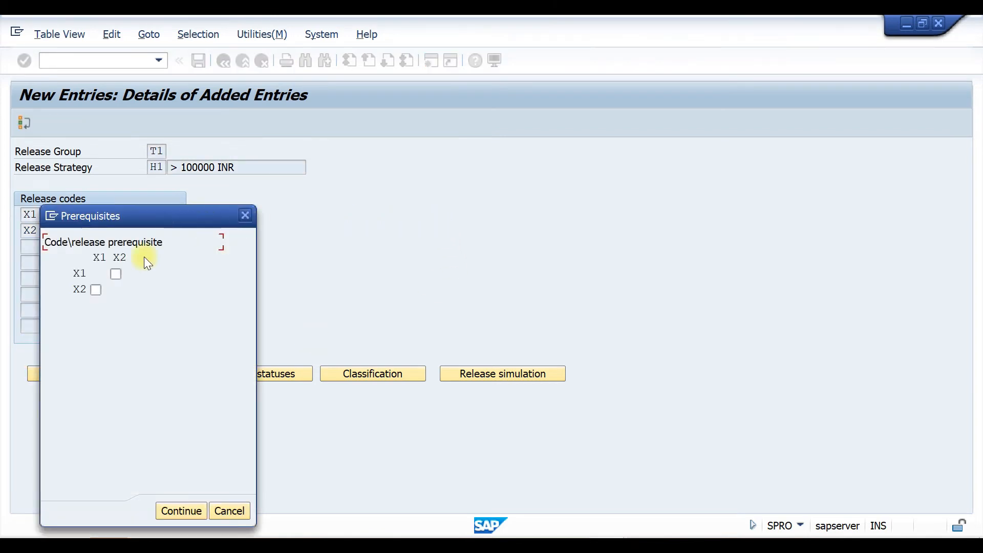
left_click(96, 290)
left_click(176, 511)
Step: Accept the proposed release statuses for the strategy and try to open its classification
left_click(242, 378)
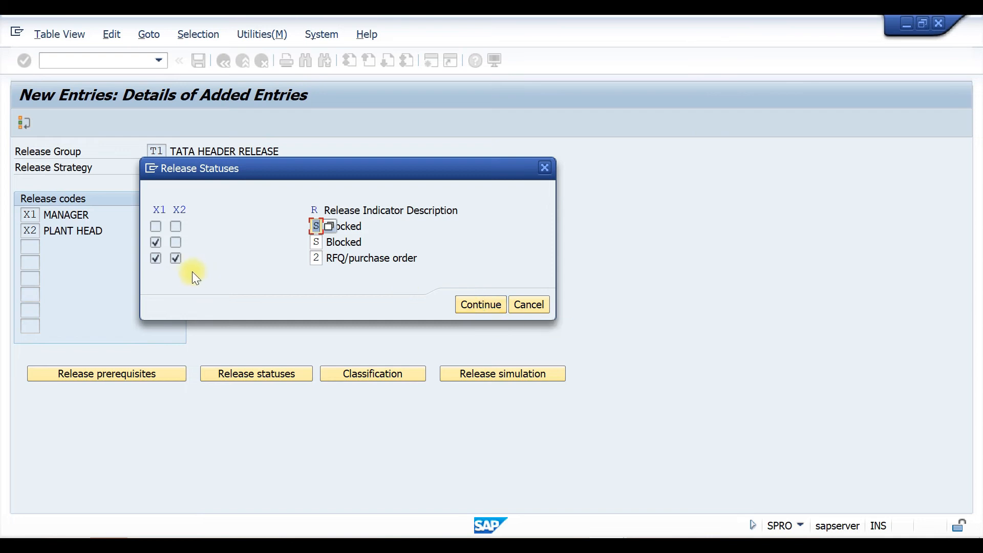
left_click(470, 304)
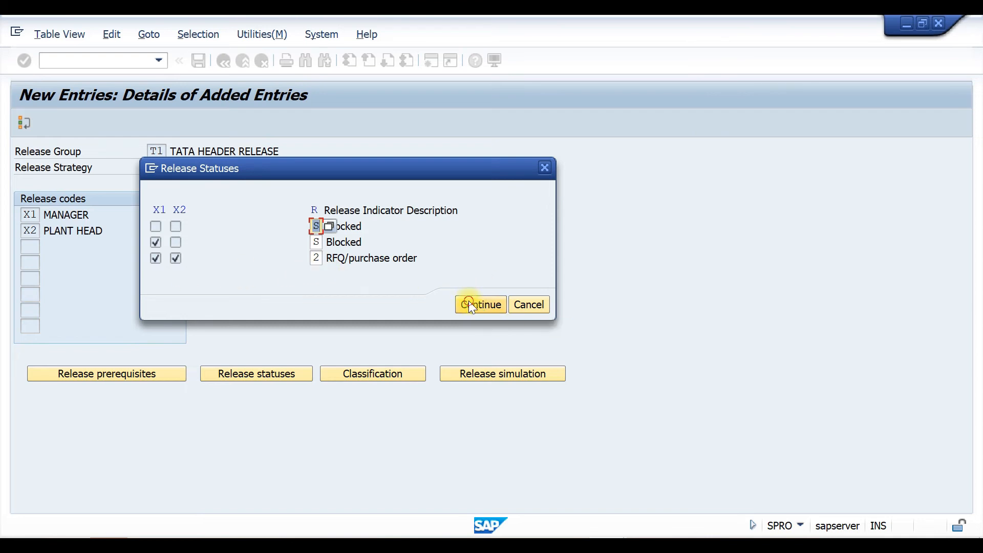
left_click(360, 373)
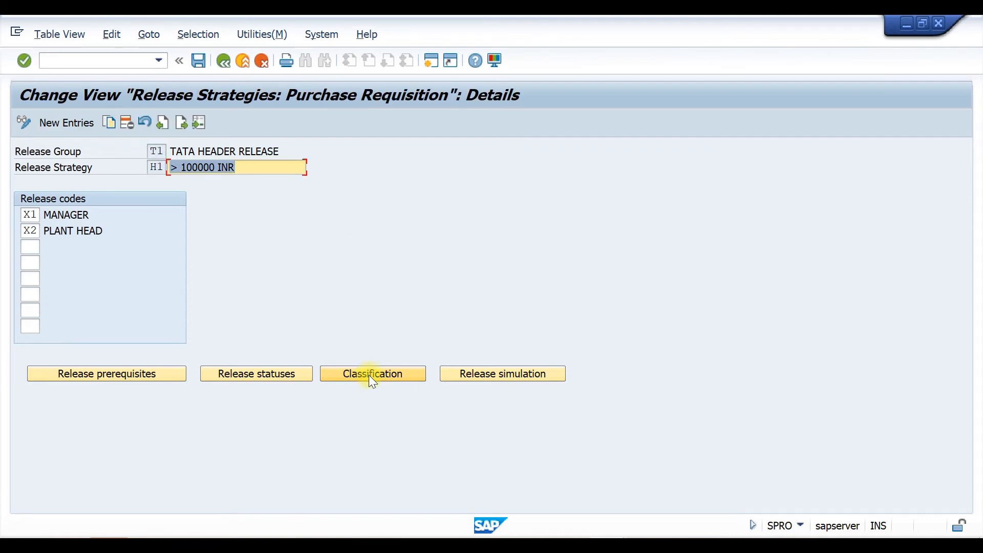
left_click(368, 375)
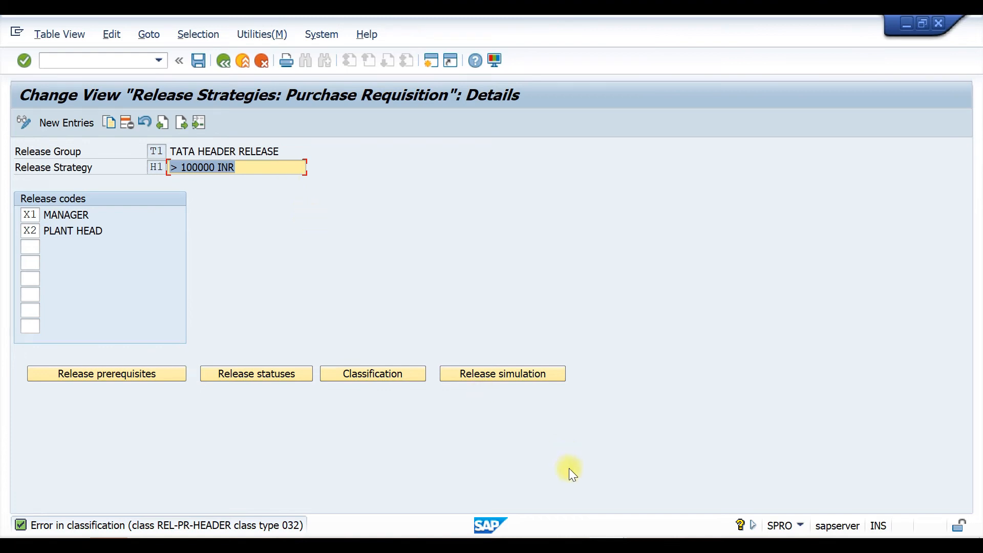
Step: Switch to the CL20N session and display the class assignment and characteristic values for release group T1, strategy H1
left_click(702, 473)
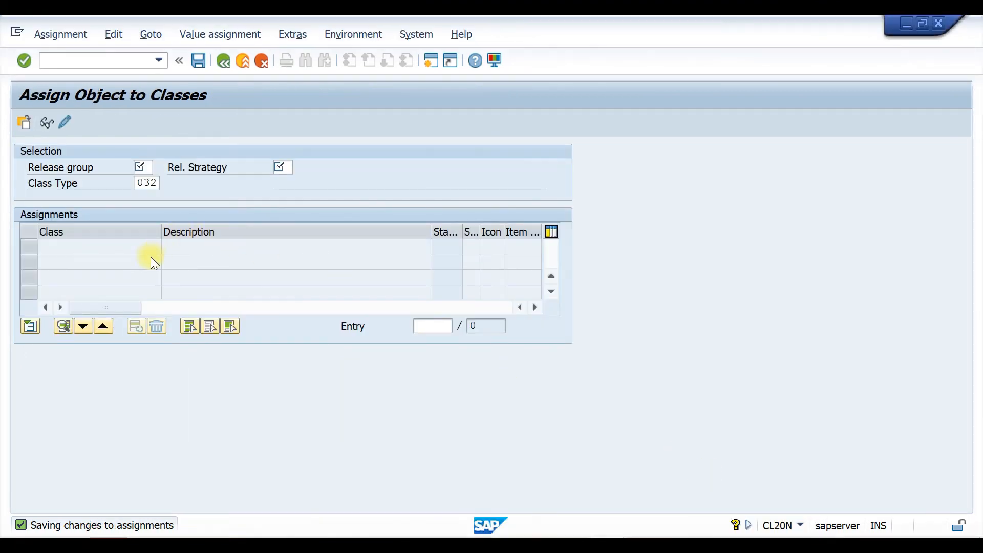
left_click(50, 124)
left_click(143, 168)
left_click(140, 182)
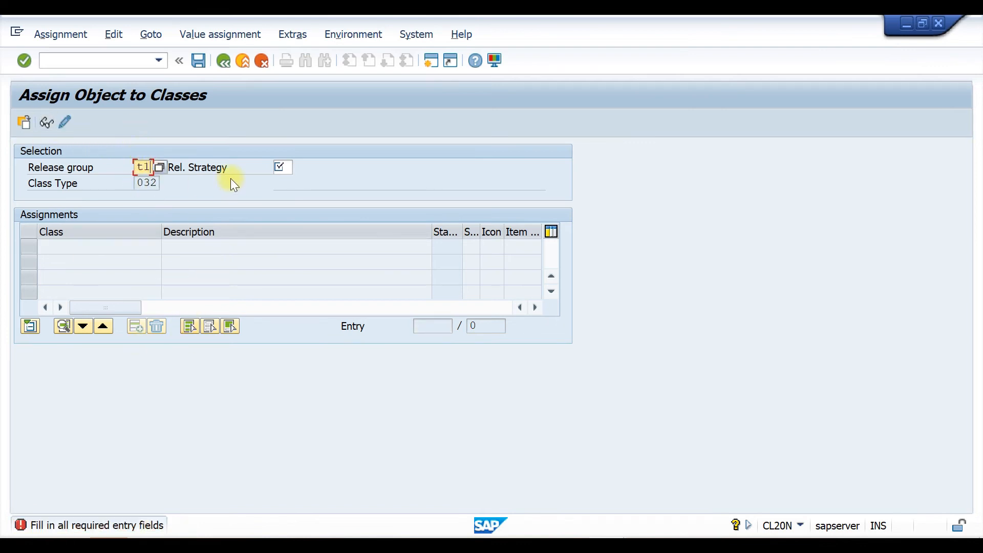
left_click(282, 168)
left_click(287, 183)
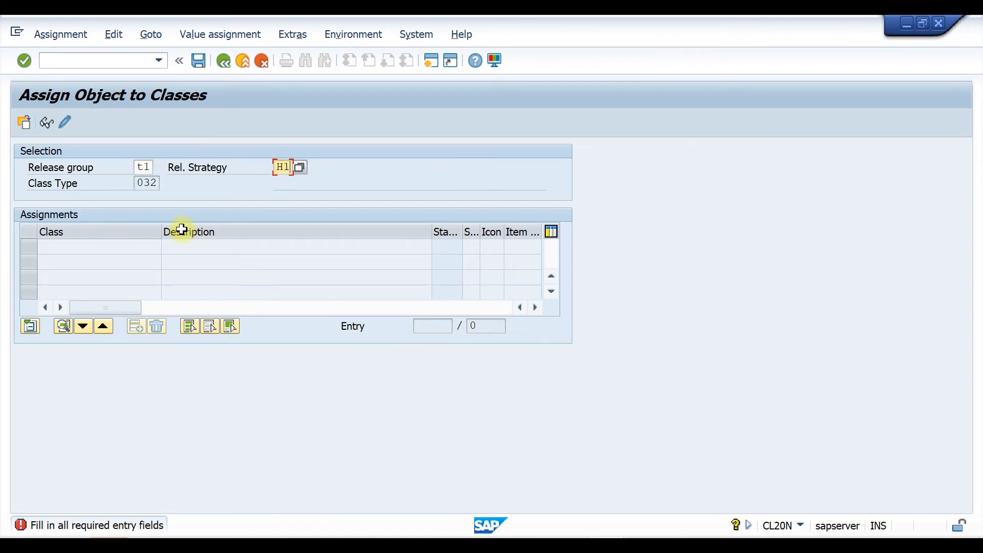
key("Return")
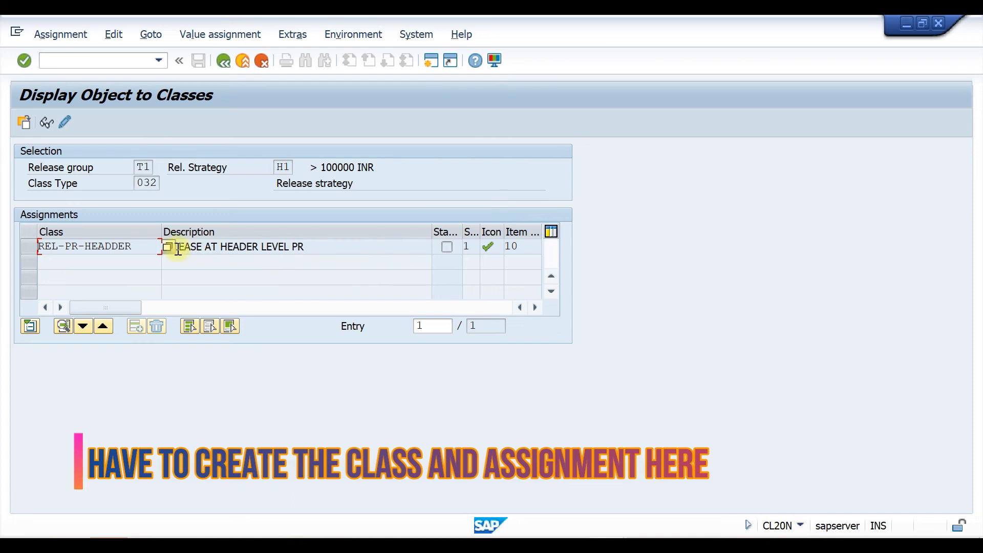
left_click(30, 248)
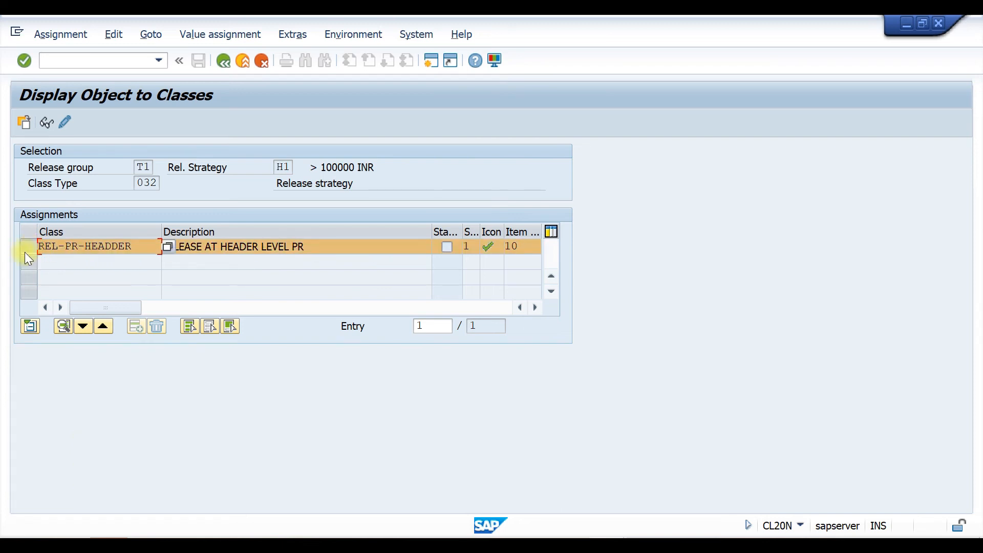
left_click(25, 121)
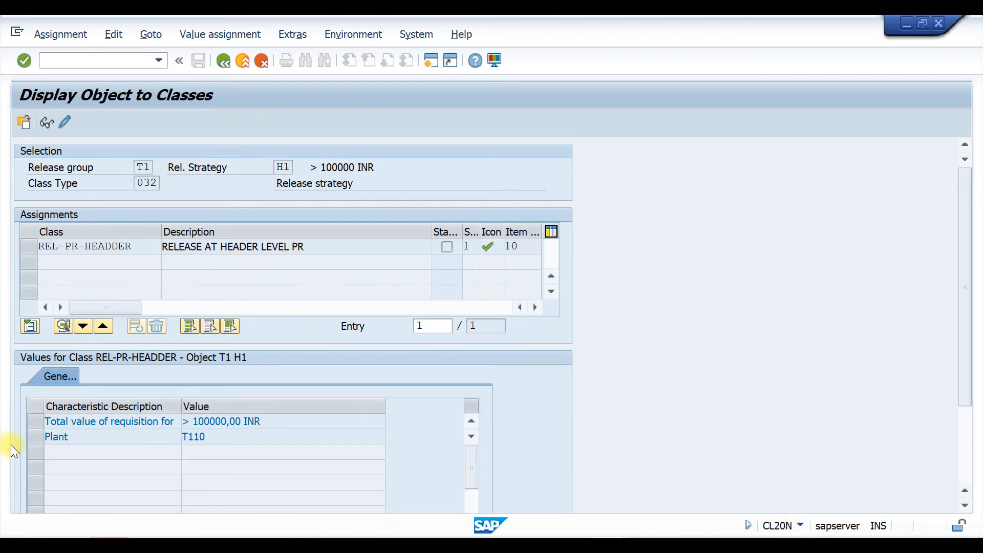
Step: Examine the requisition value and plant characteristic values assigned to release strategy H1 in class REL-PR-HEADDER
scroll(105, 325, "down", 3)
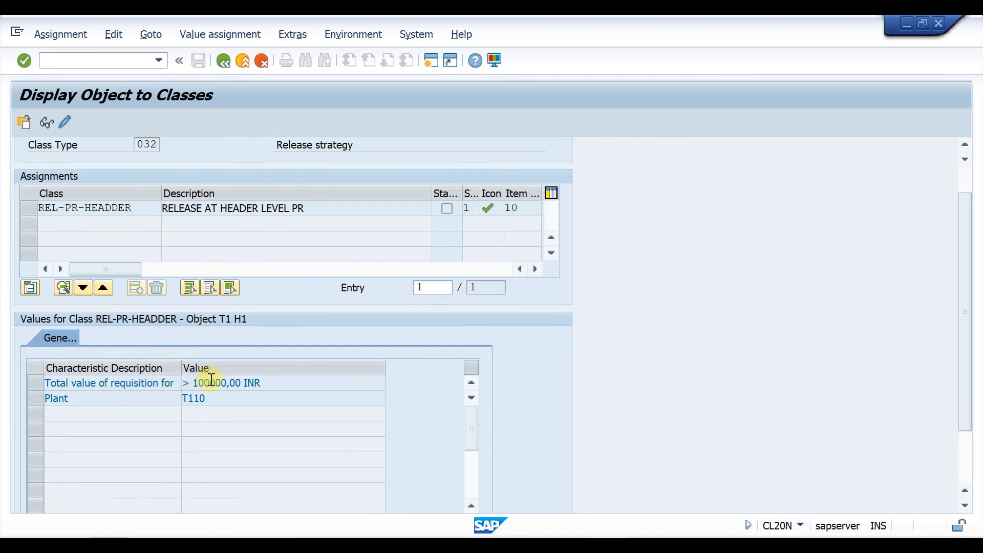
left_click_drag(266, 383, 114, 384)
left_click_drag(217, 398, 155, 398)
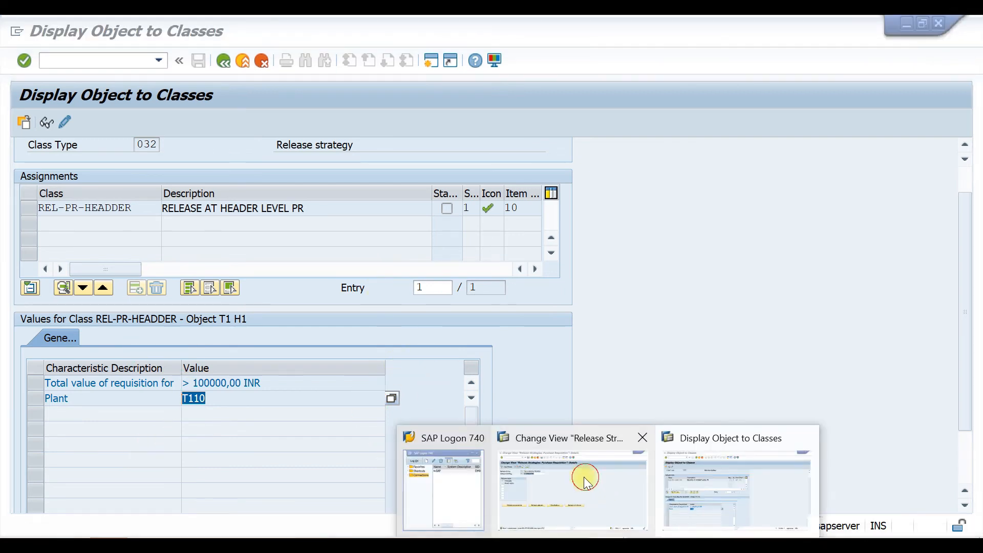
Step: Return to the release strategy session and simulate the release of strategy H1 with code X1 followed by X2, closing the simulation
left_click(589, 481)
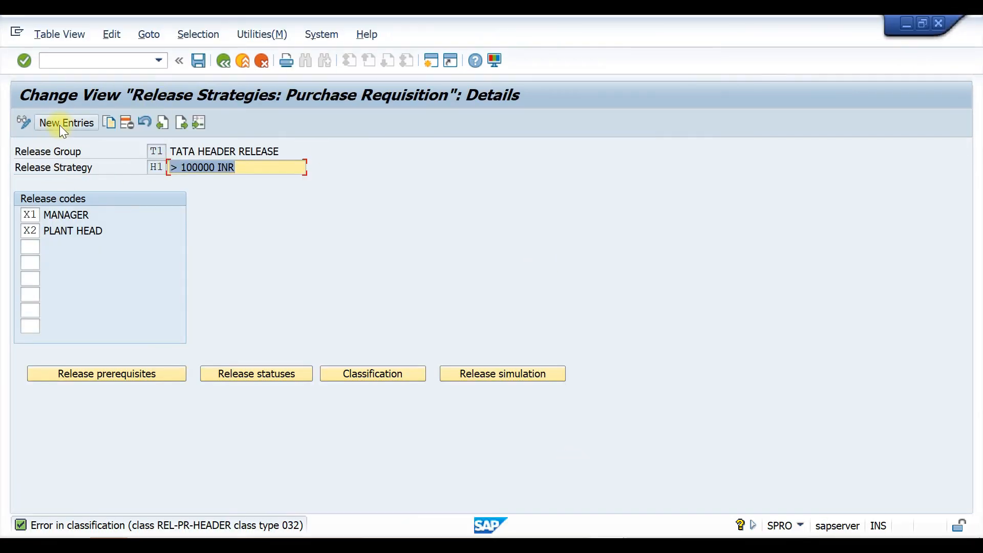
left_click(527, 374)
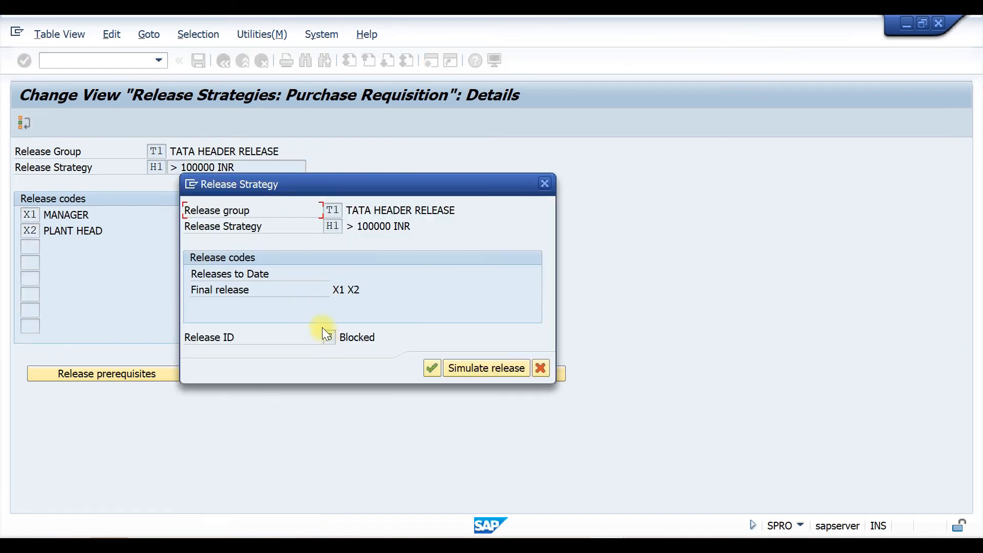
left_click(485, 366)
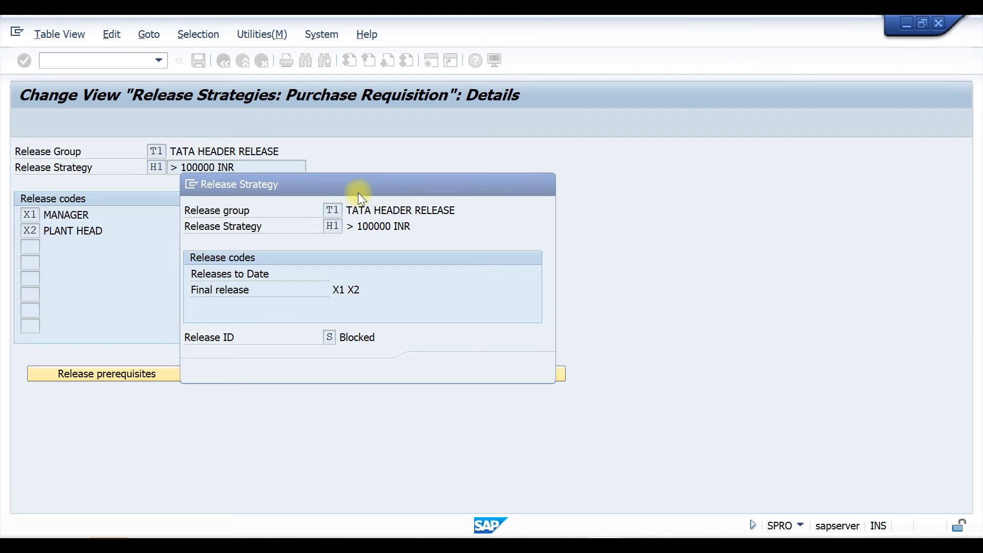
left_click(143, 260)
left_click(306, 353)
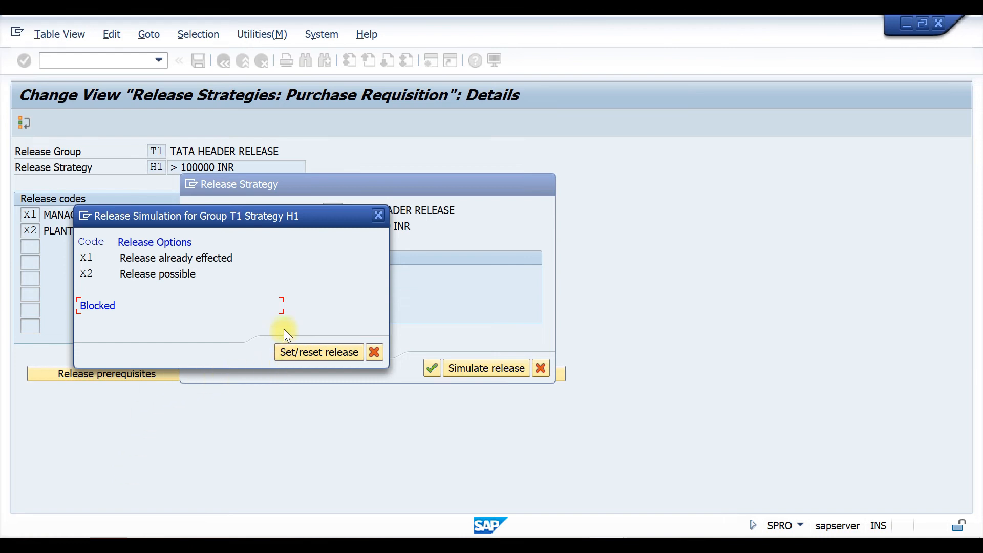
left_click(151, 274)
left_click(295, 355)
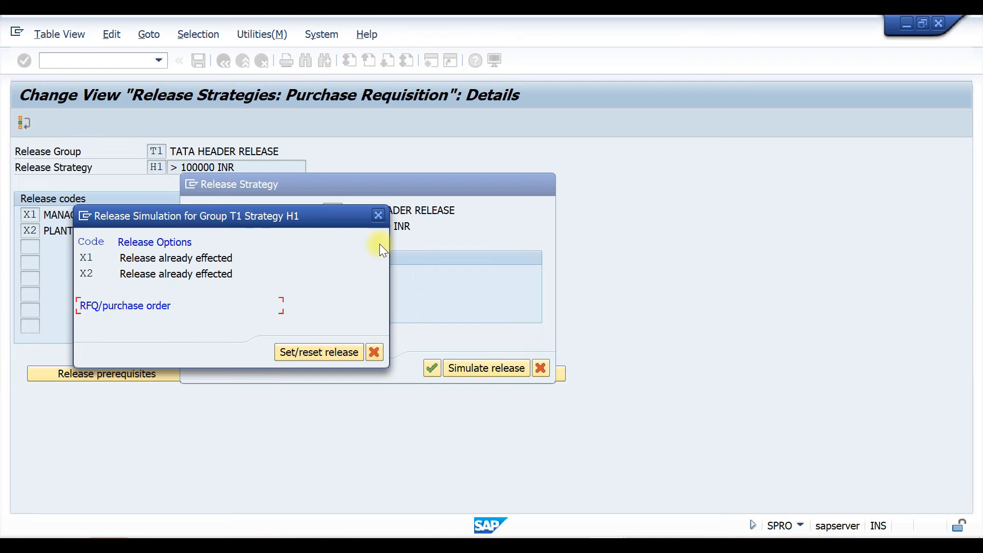
left_click(380, 215)
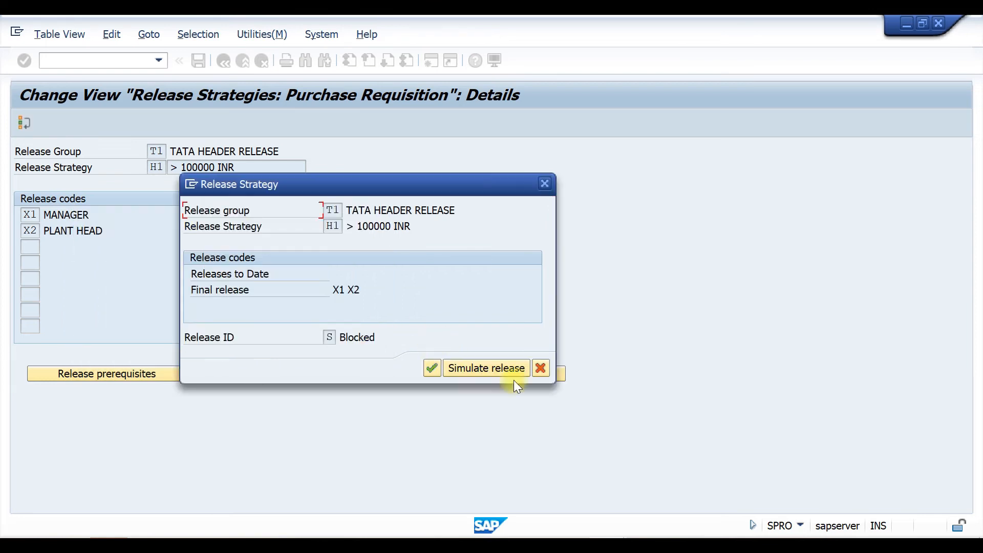
left_click(544, 184)
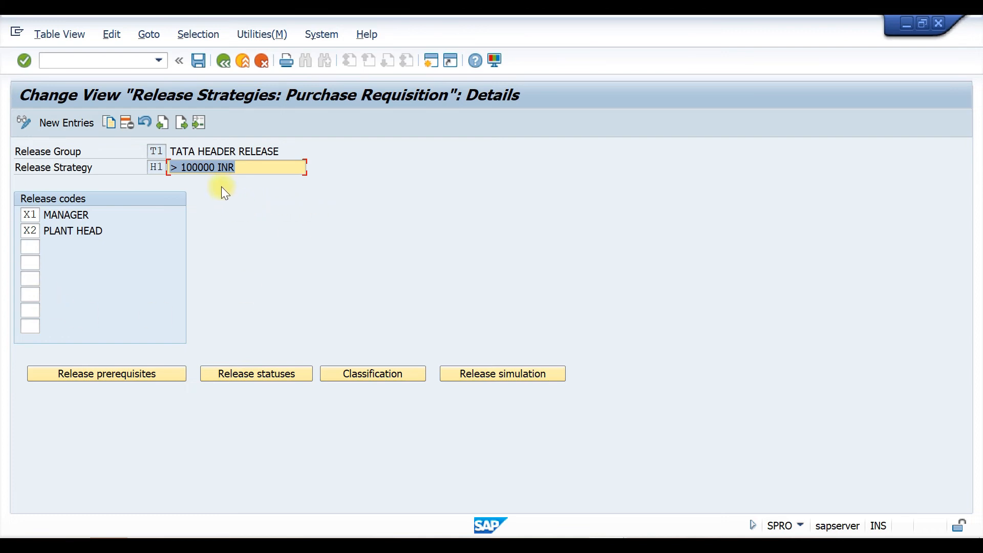
Step: Save the release strategy and start transaction ME51N to create a purchase requisition
left_click(199, 61)
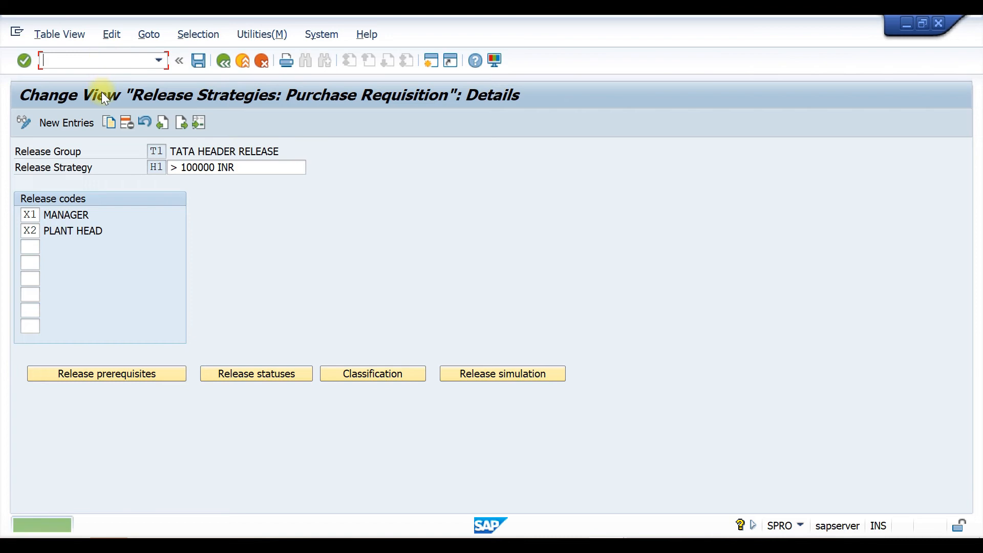
type("/")
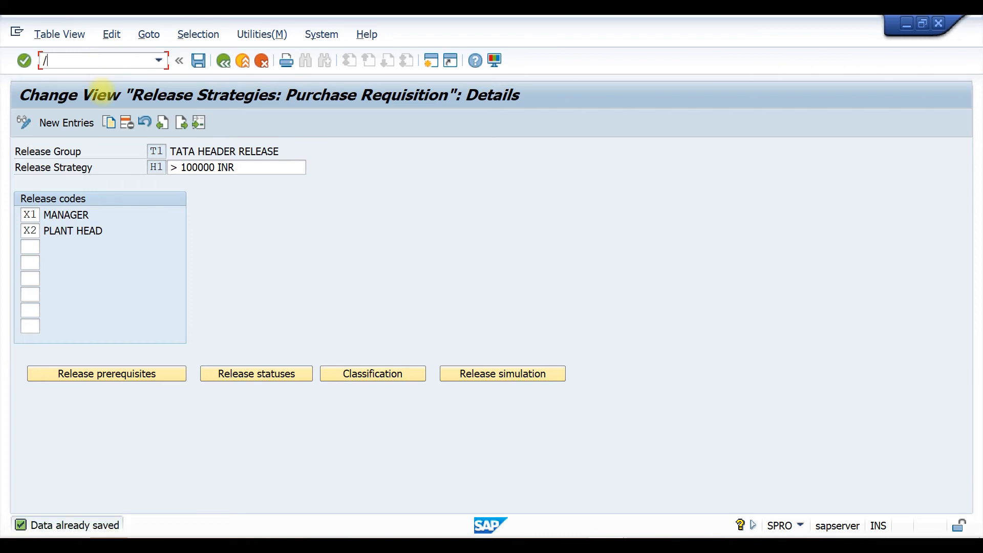
type("NME54N")
key("Return")
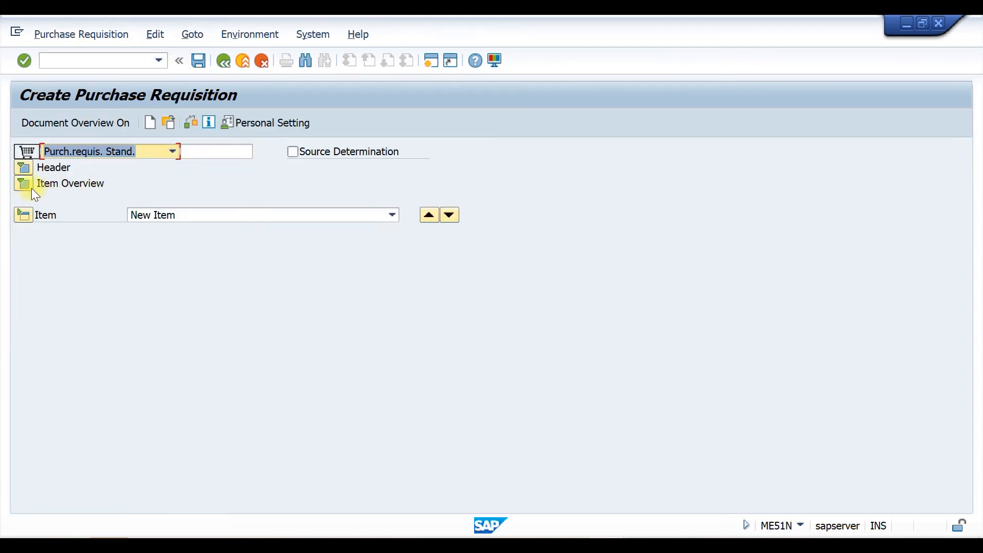
Step: Enter a requisition item for material 200000010 in plant T110 with a quantity of 10000
left_click(24, 216)
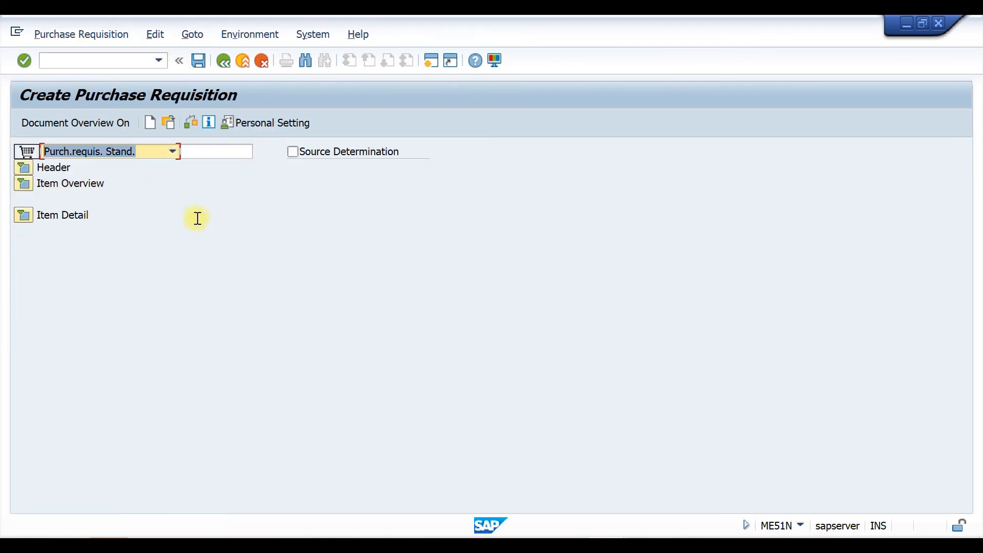
left_click(23, 183)
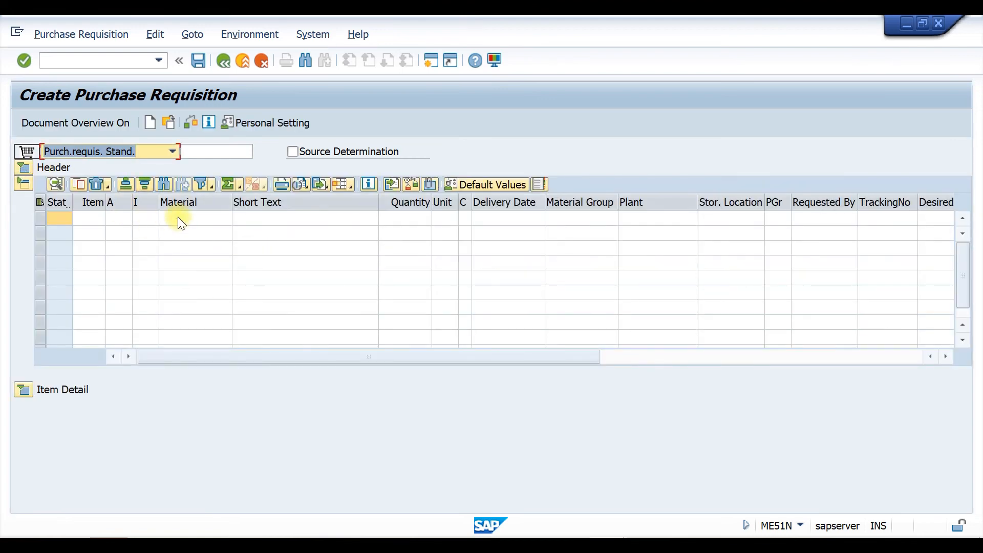
left_click(180, 222)
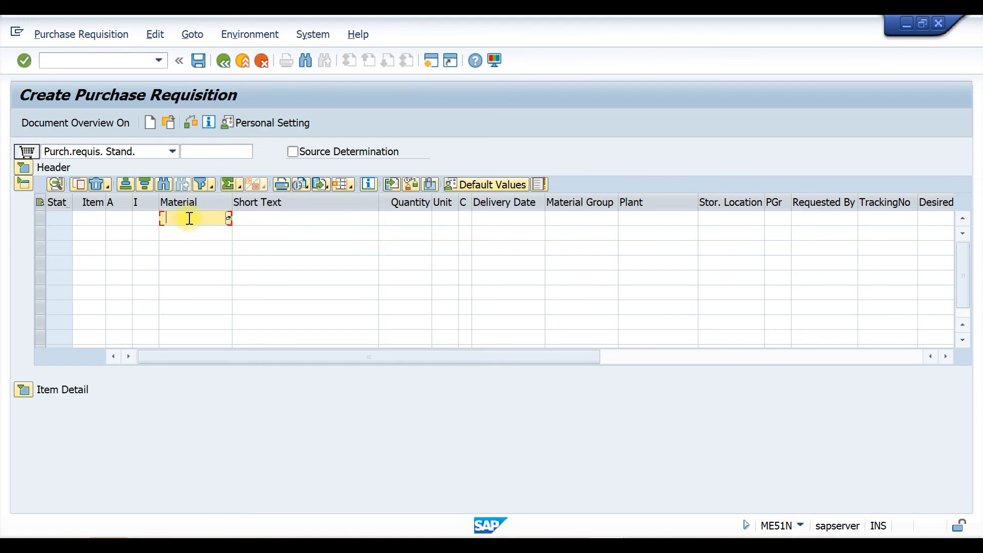
type("20")
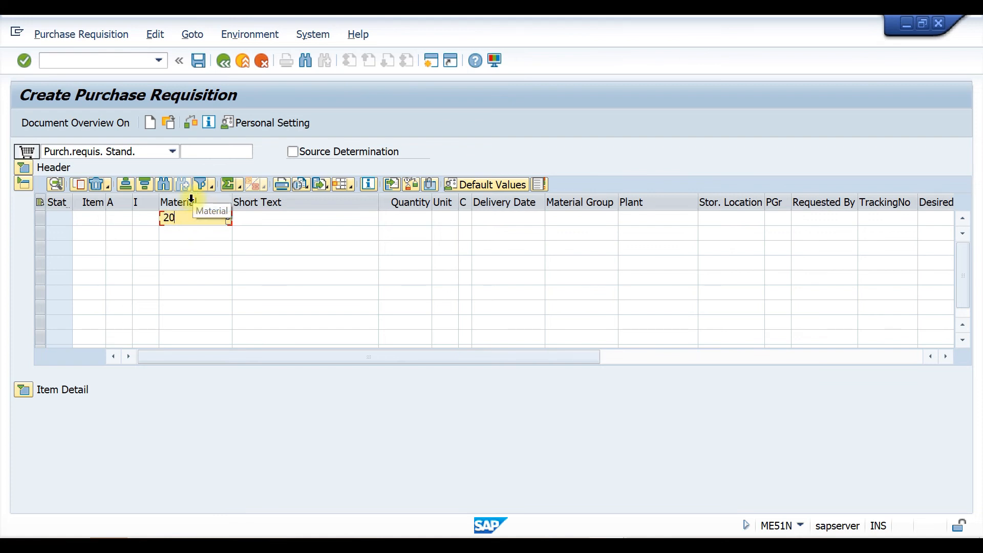
type("0000010")
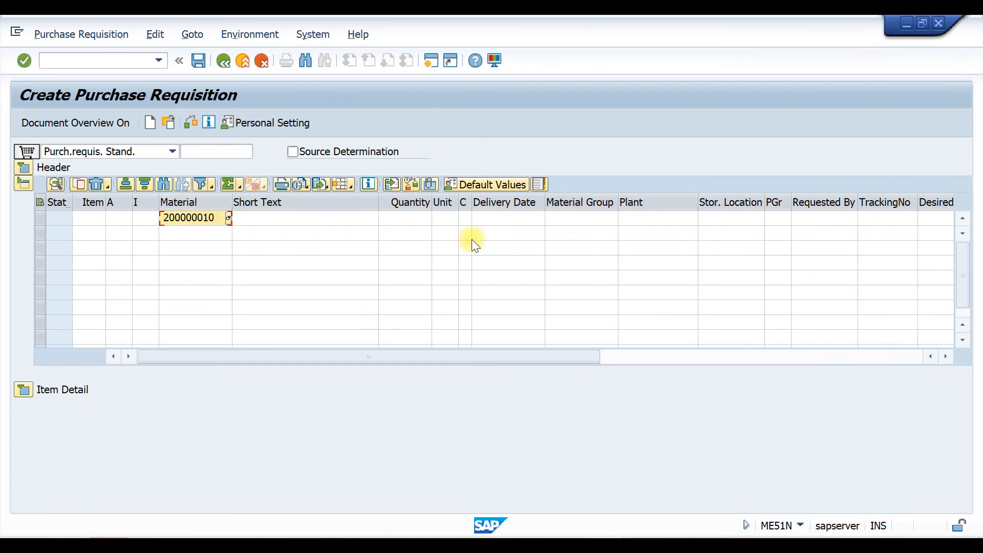
left_click(646, 214)
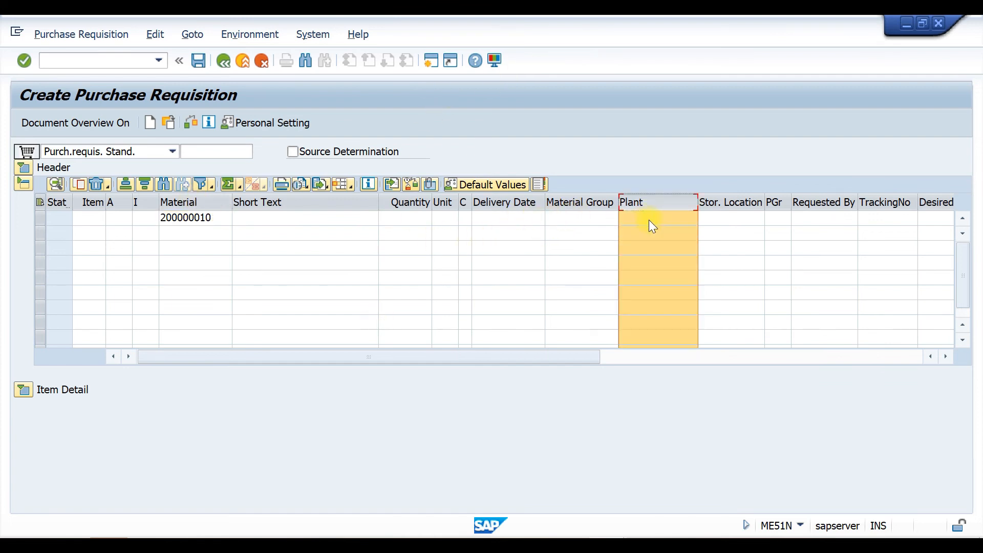
type("T110")
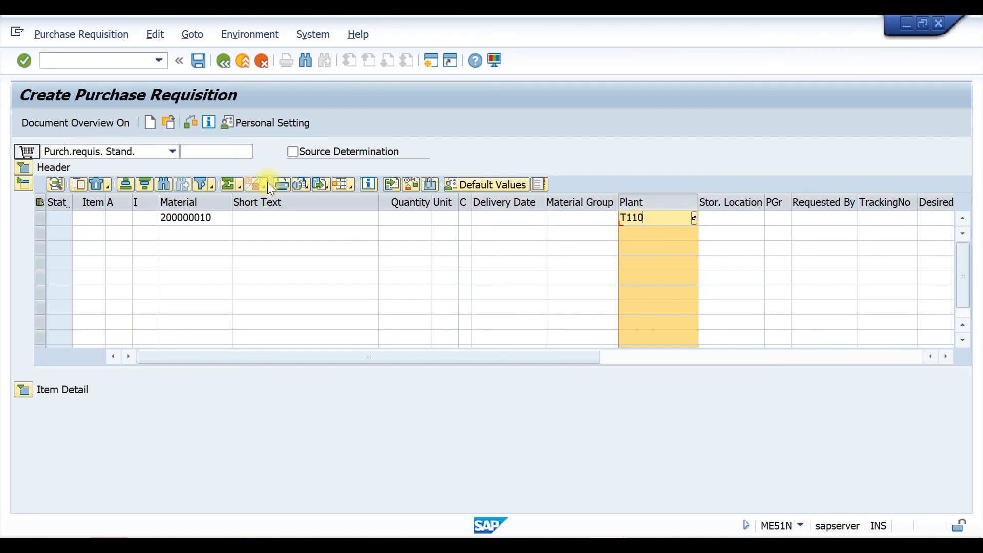
left_click(400, 217)
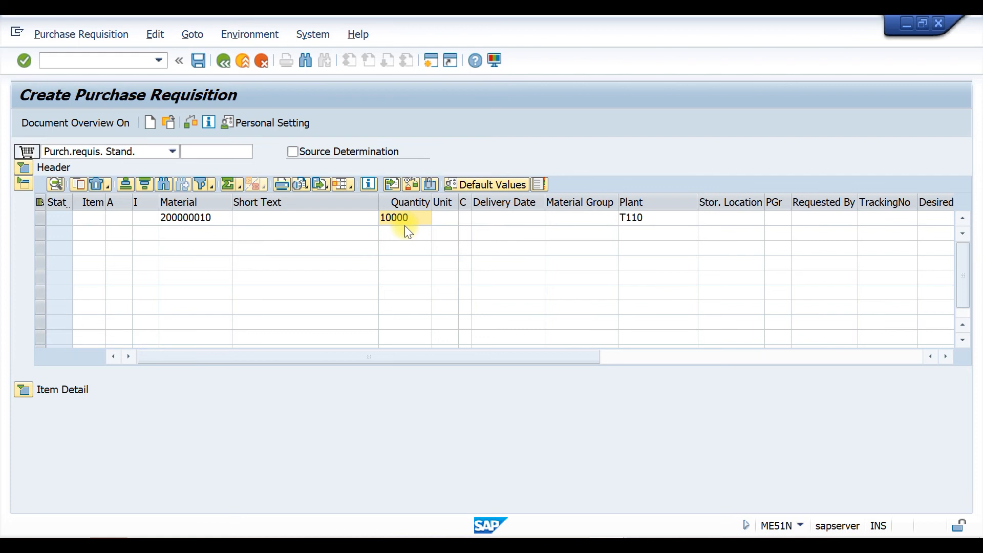
key("Return")
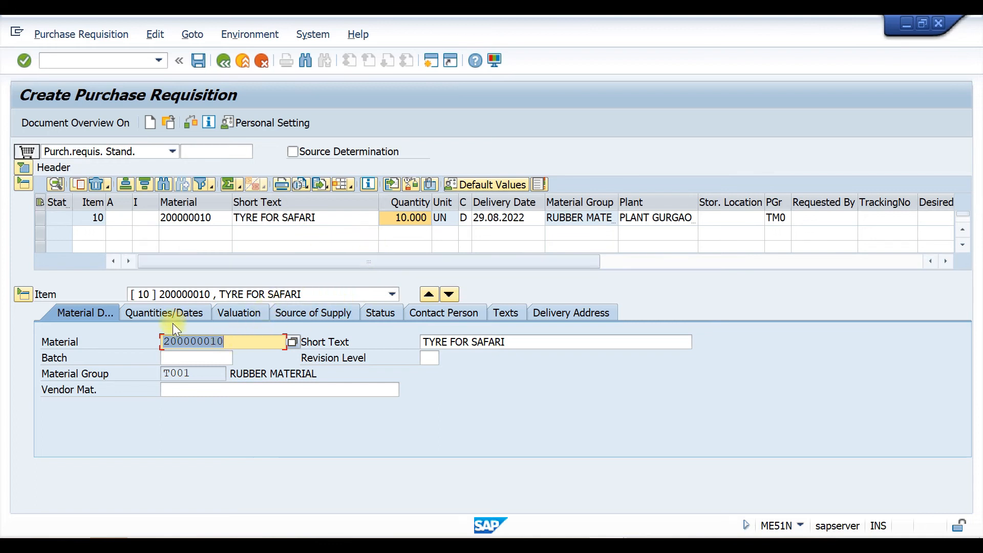
Step: Check the item's valuation, raise its quantity to 12000, and save the requisition after reviewing its header release strategy
left_click(245, 315)
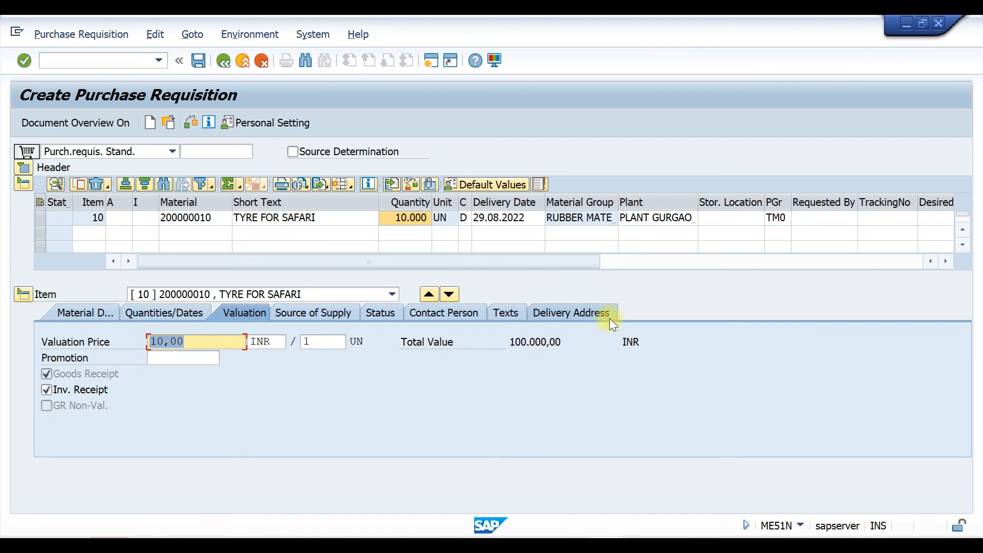
left_click(22, 168)
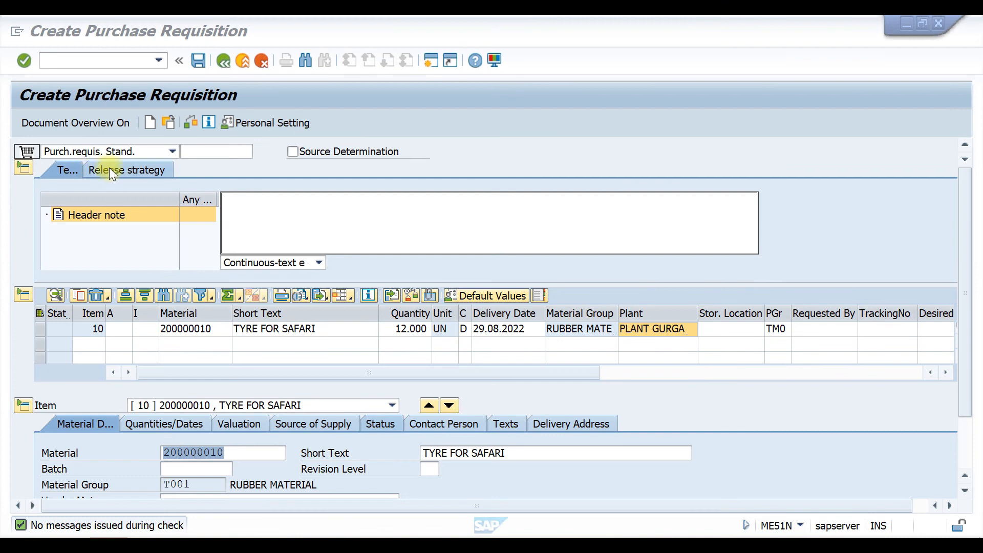
double_click(111, 211)
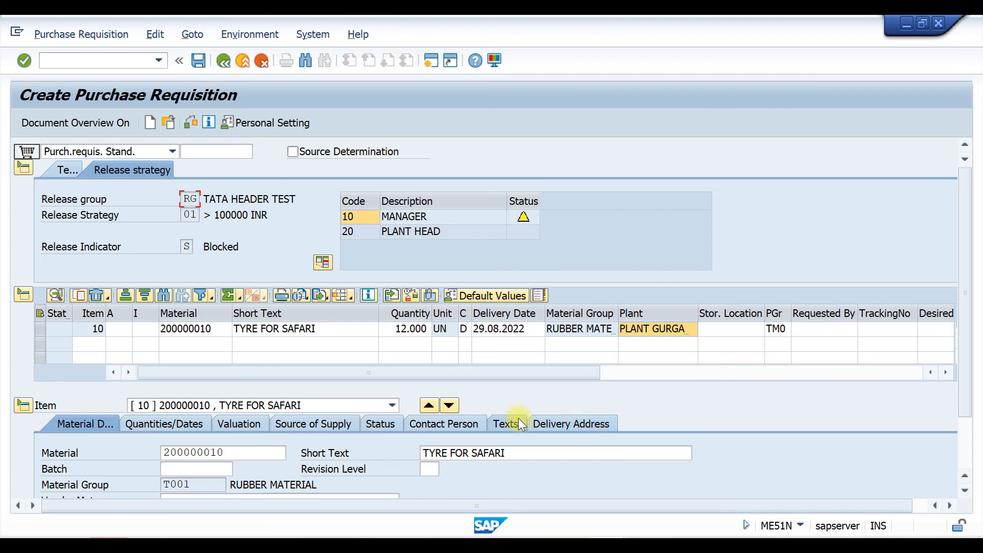
key("ctrl+s")
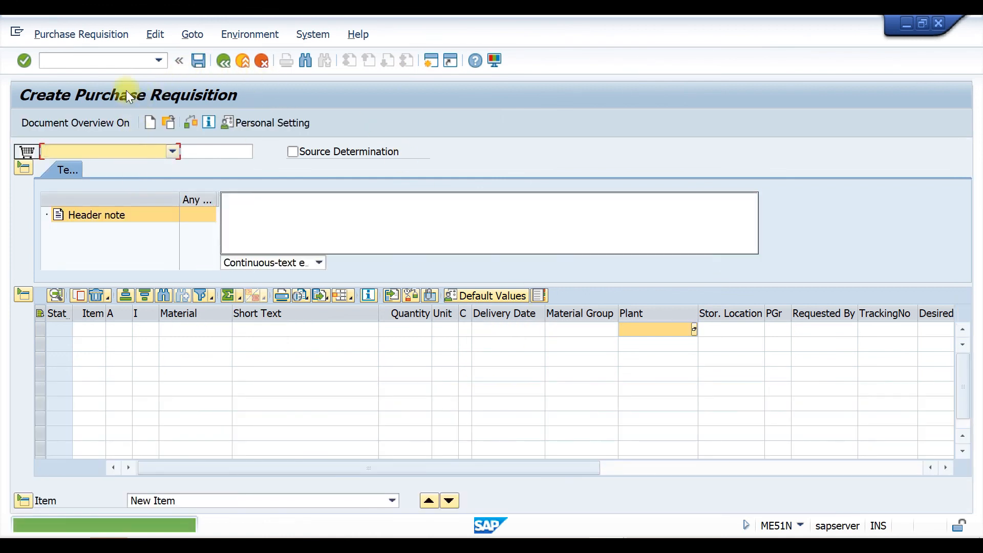
Step: Start transaction ME54N and open the newly created purchase requisition by its document number
left_click(102, 63)
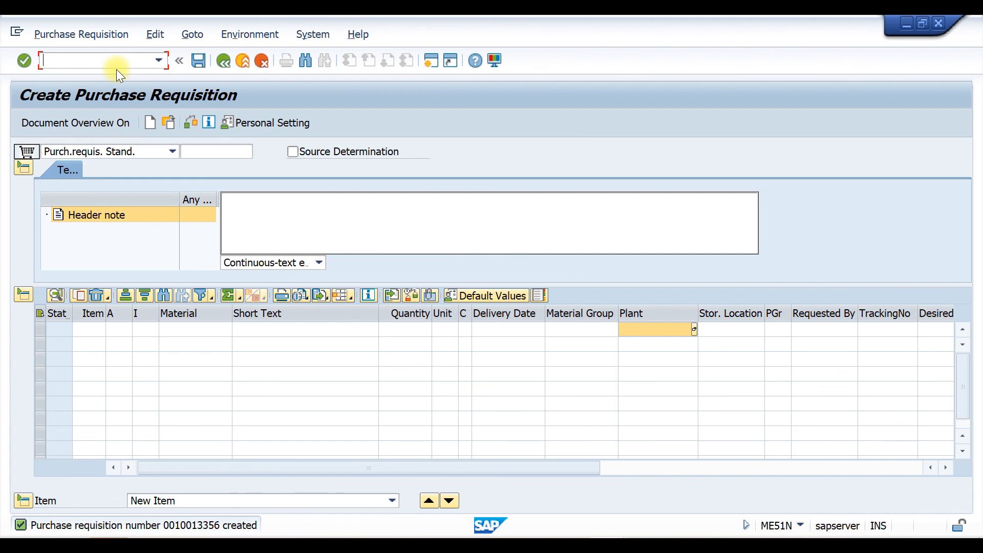
type("/NME54N")
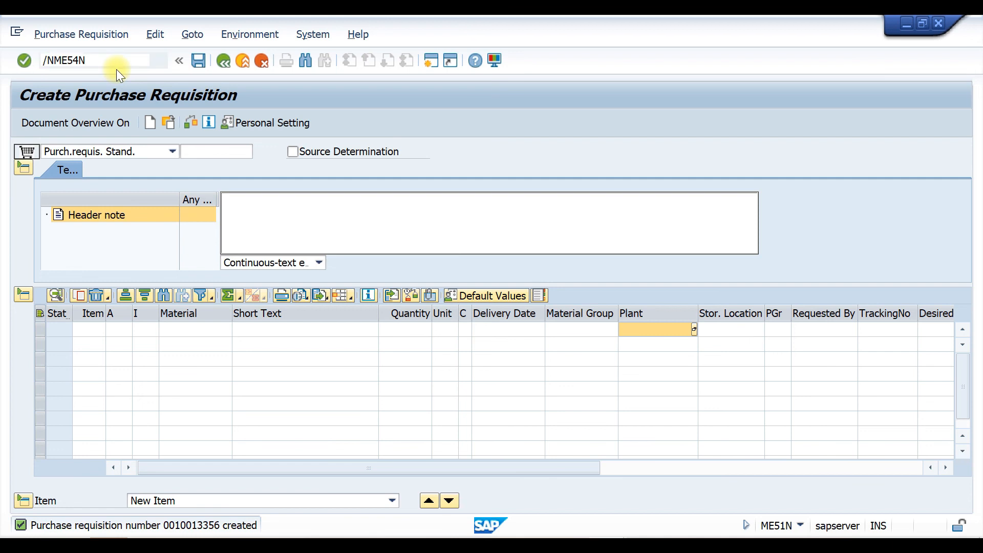
key("Return")
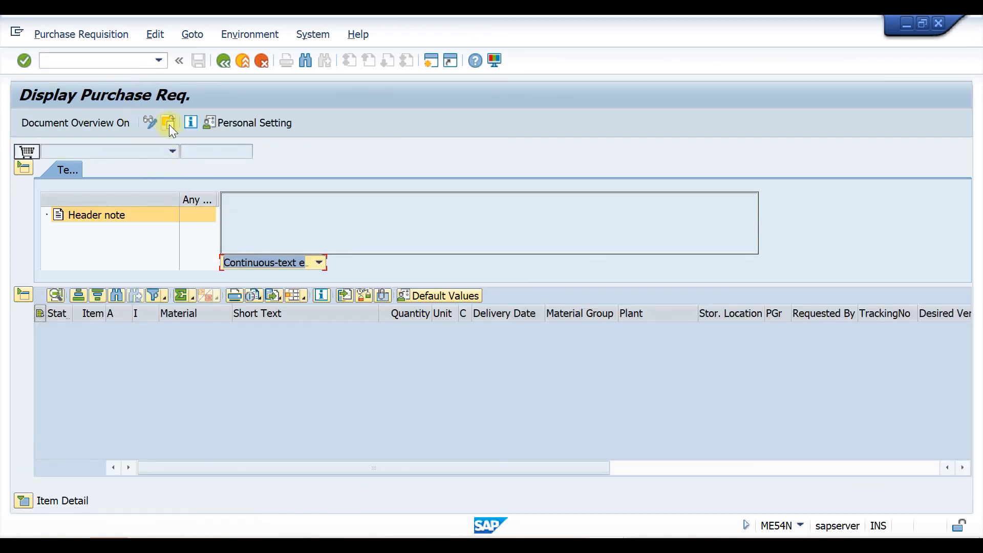
left_click(169, 124)
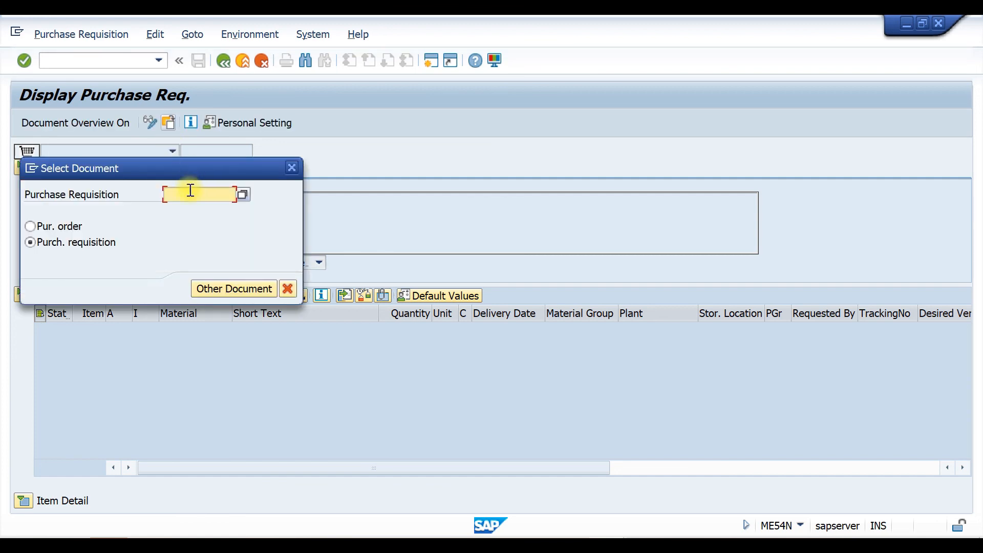
left_click(190, 190)
left_click(198, 206)
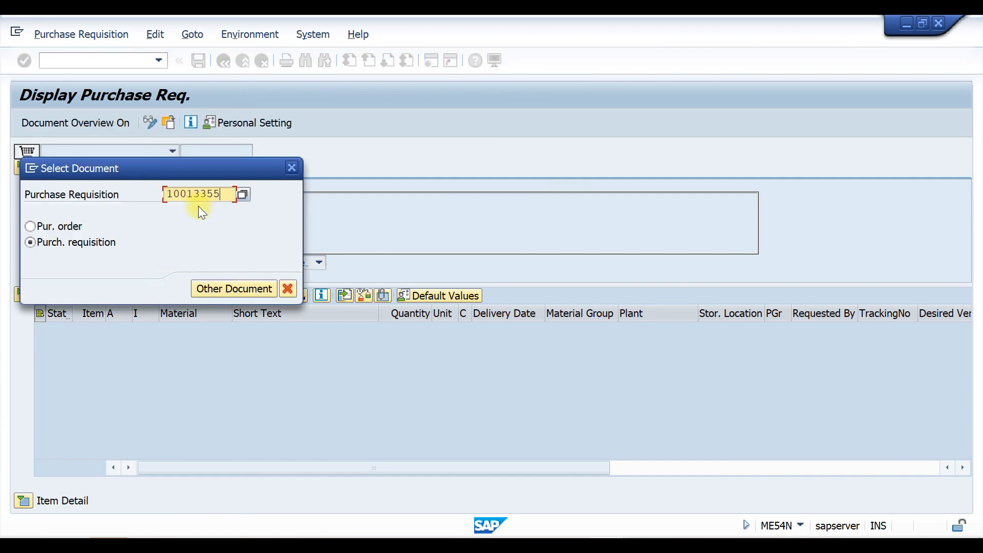
key("BackSpace")
type("6")
key("Return")
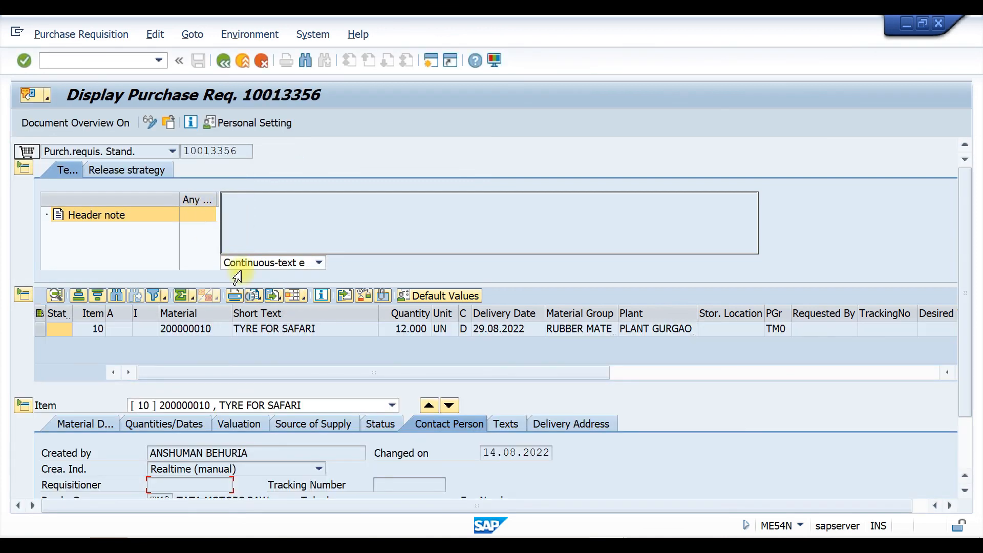
Step: Release the requisition with codes 10 (MANAGER) and 20 (PLANT HEAD), and save it
left_click(555, 216)
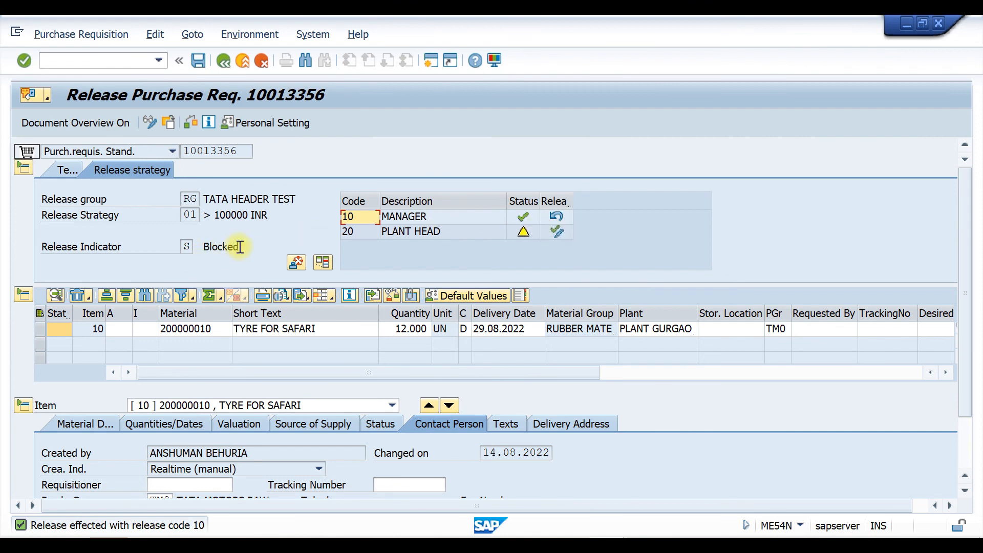
left_click(557, 231)
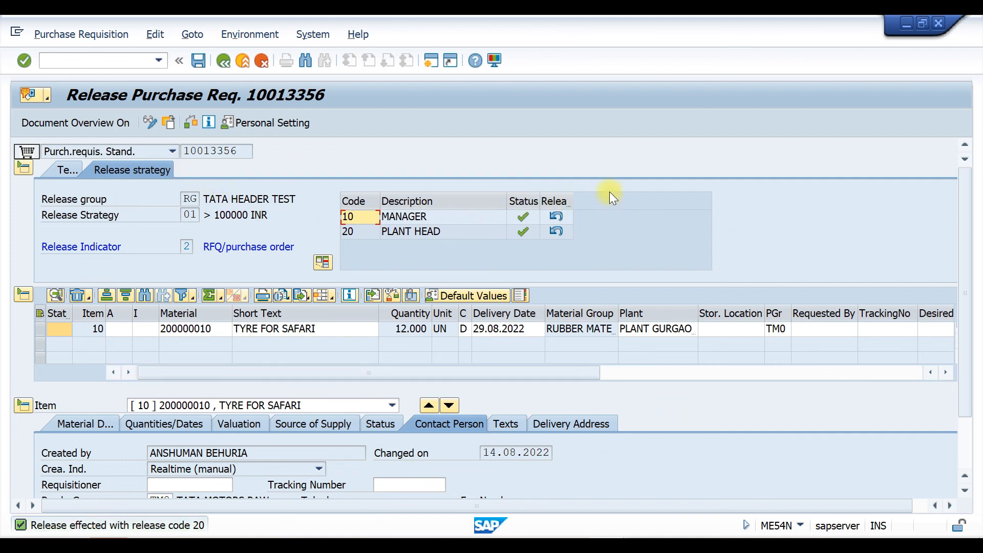
key("ctrl+s")
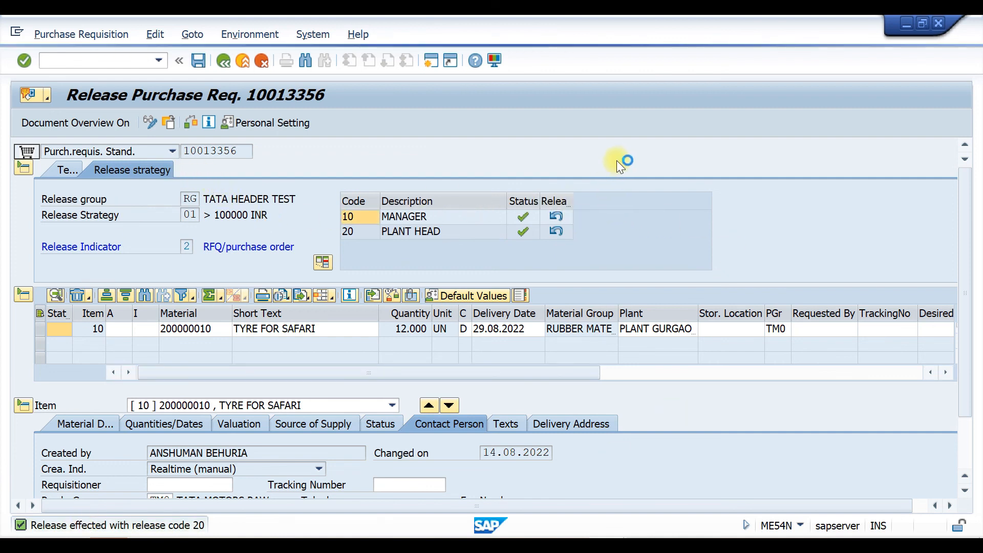